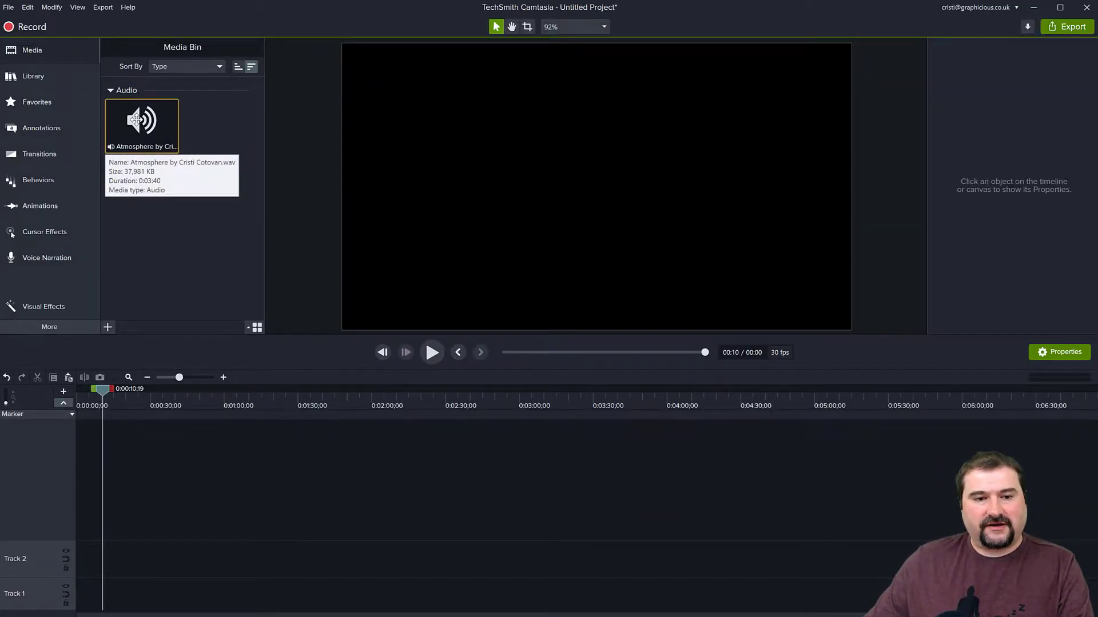
# - Place the Atmosphere audio on Track 2 and preview it from 0:00 to about 0:04
pyautogui.moveTo(141, 122); pyautogui.dragTo(71, 569)
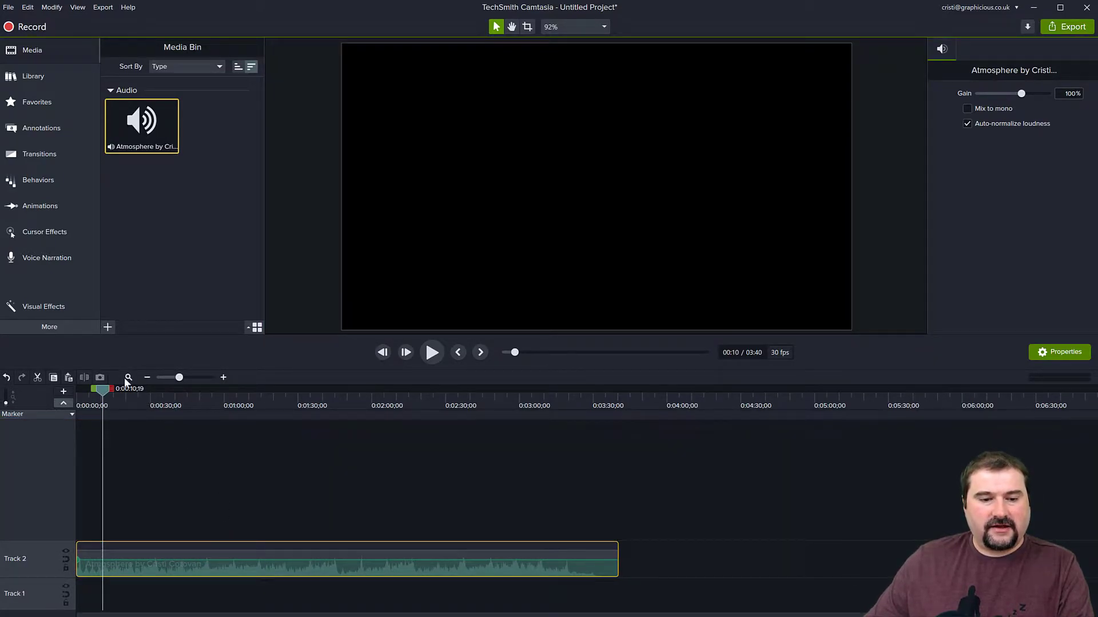
pyautogui.moveTo(97, 389); pyautogui.dragTo(66, 392)
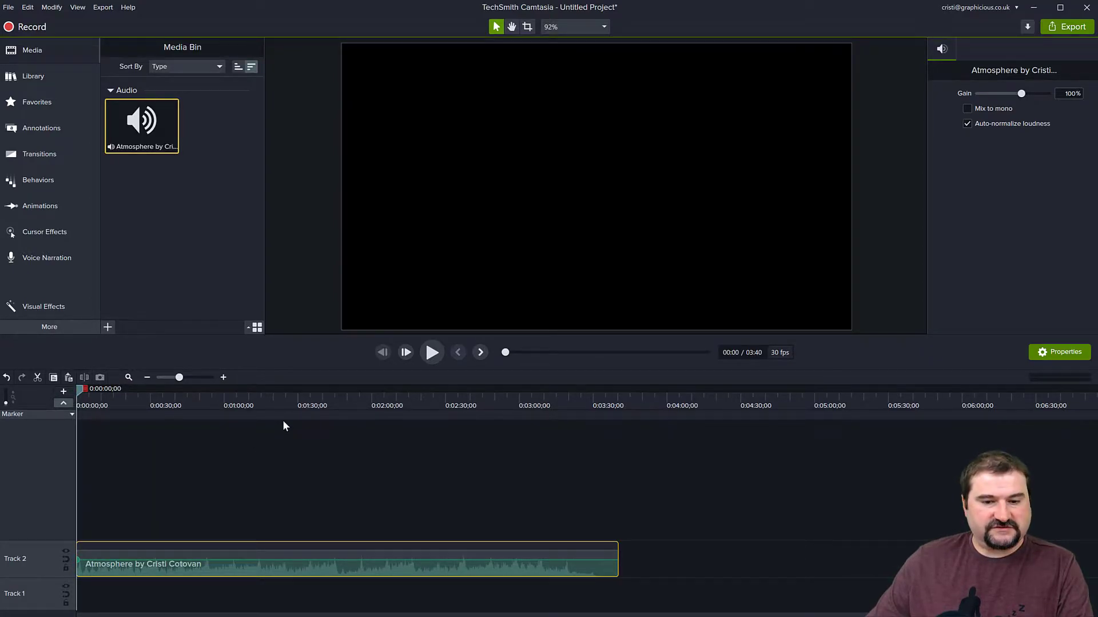
pyautogui.click(430, 353)
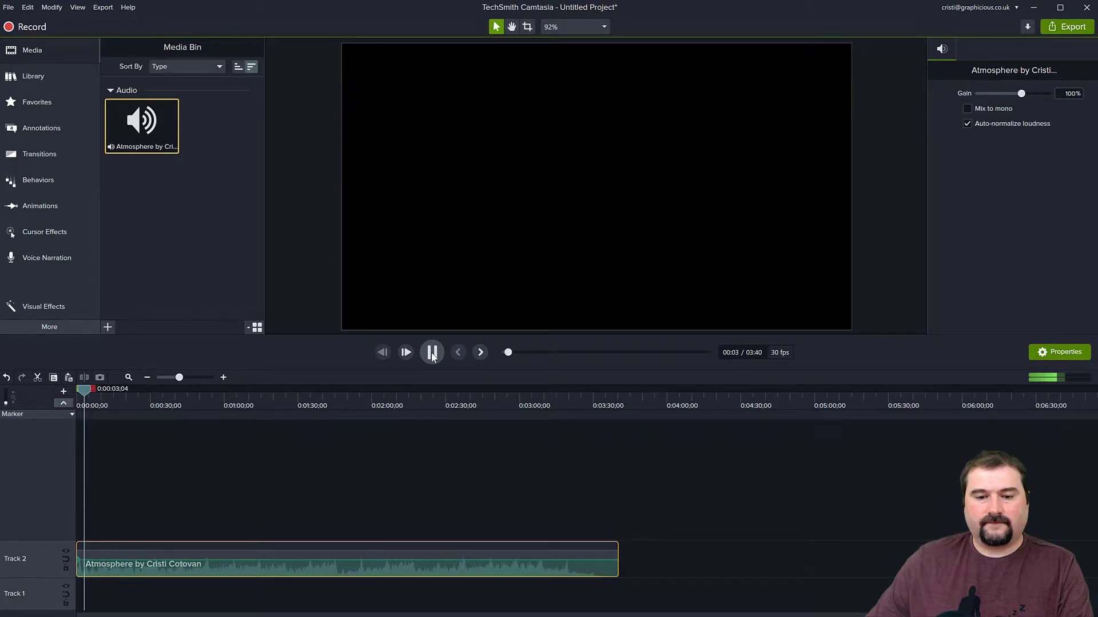
pyautogui.click(431, 353)
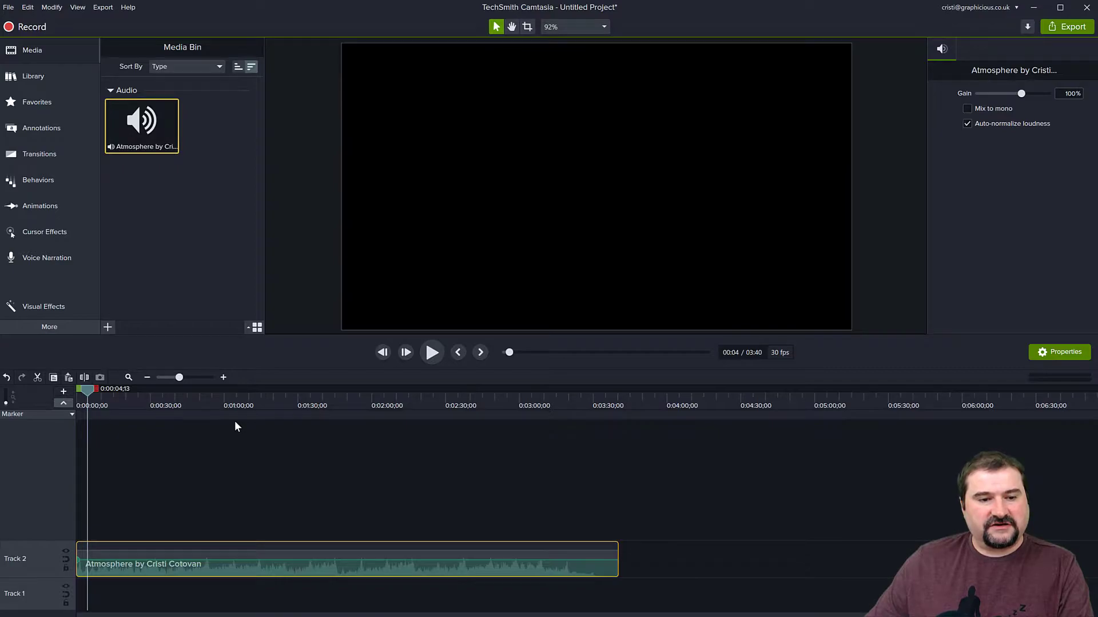
# - Apply the Fade In and Fade Out audio effects to the Atmosphere clip on Track 2
pyautogui.click(55, 325)
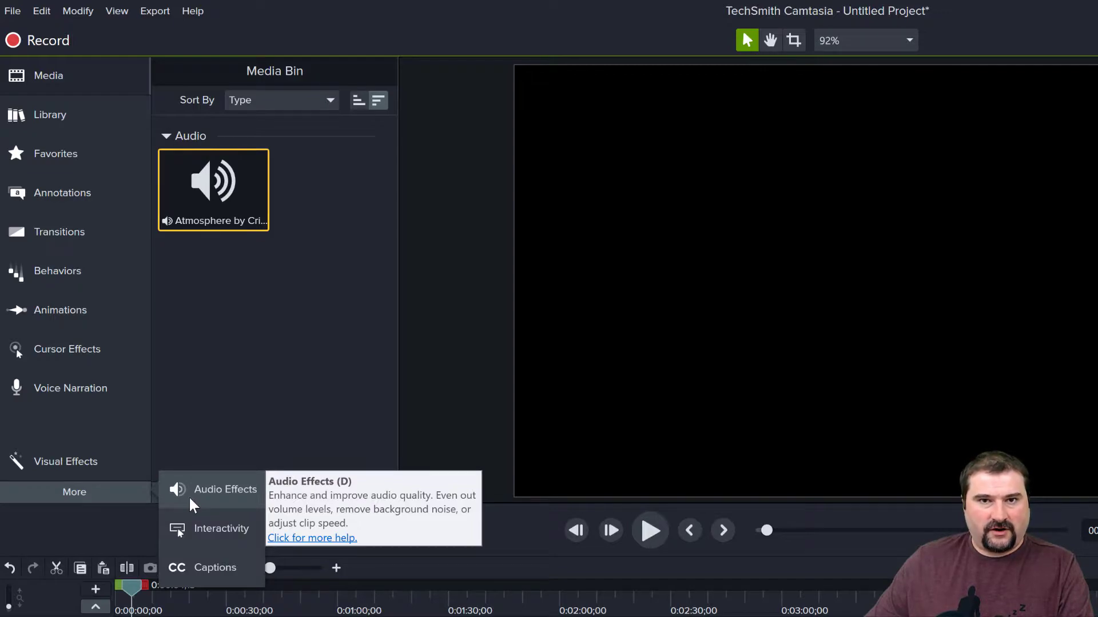
pyautogui.click(190, 499)
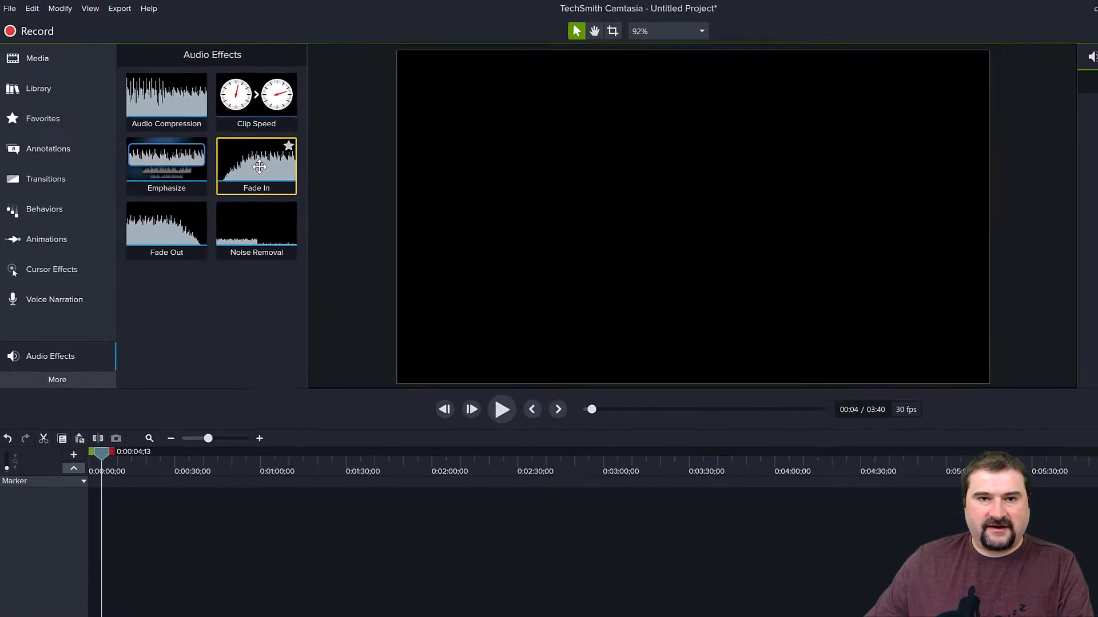
pyautogui.moveTo(332, 217); pyautogui.dragTo(156, 616)
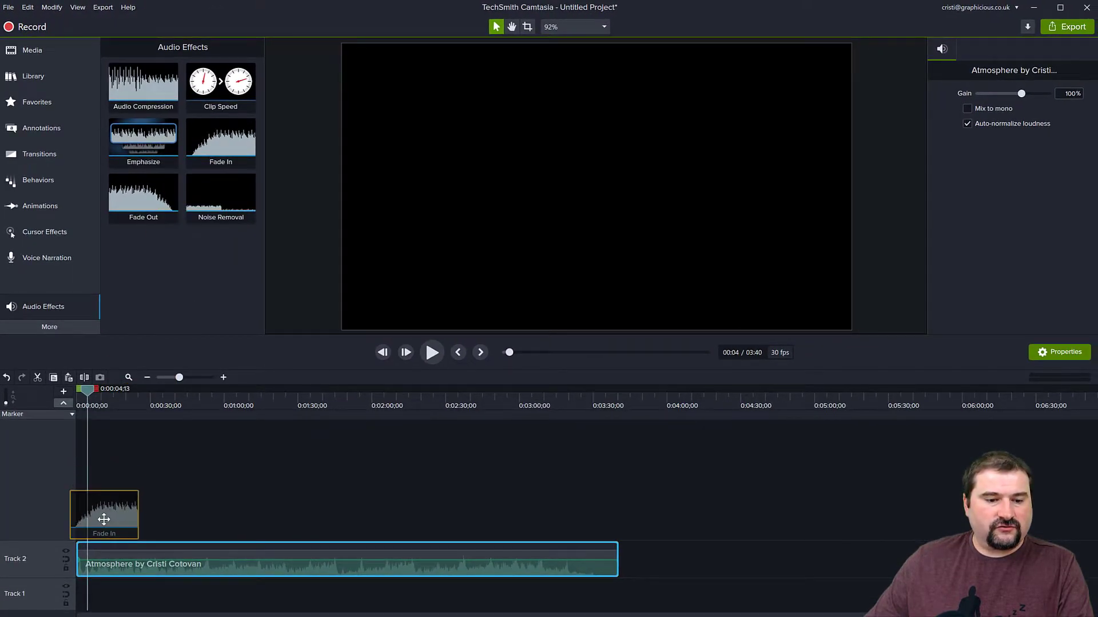
pyautogui.moveTo(104, 519); pyautogui.dragTo(103, 563)
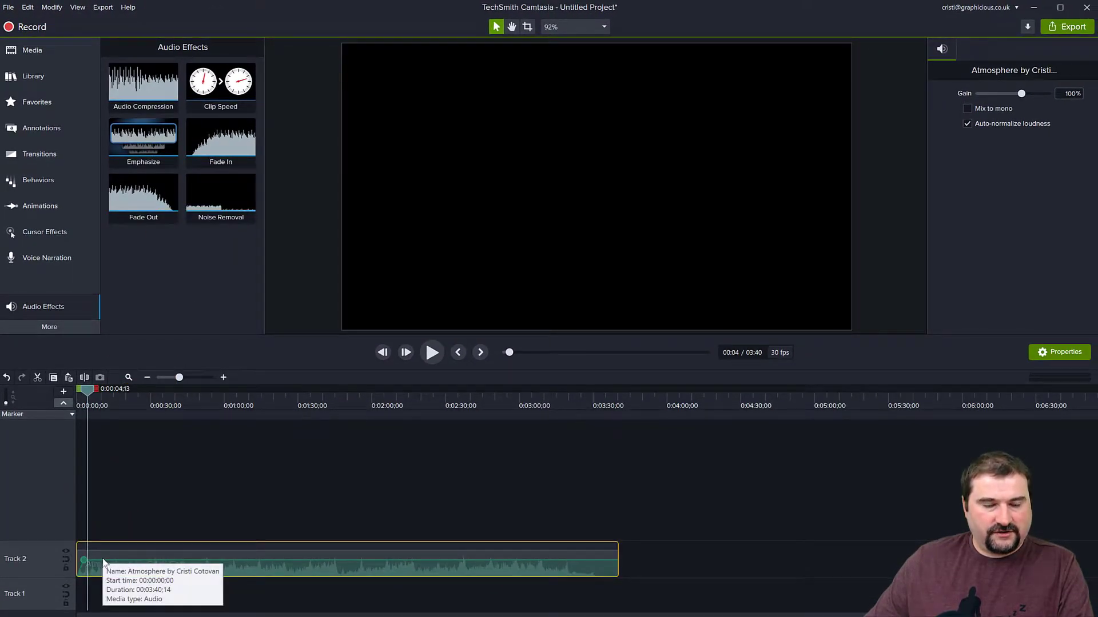
pyautogui.moveTo(145, 198); pyautogui.dragTo(596, 560)
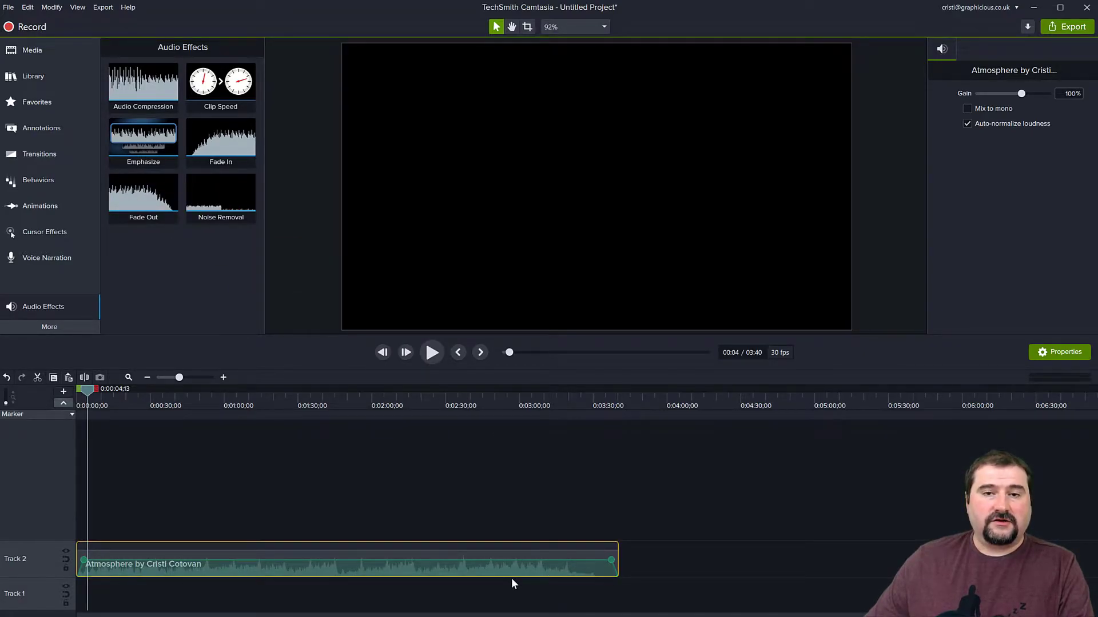
# - Zoom in on the clip's start and play the fade-in from 0:00, pausing at 00:03;04
pyautogui.scroll(3, 160, 573)
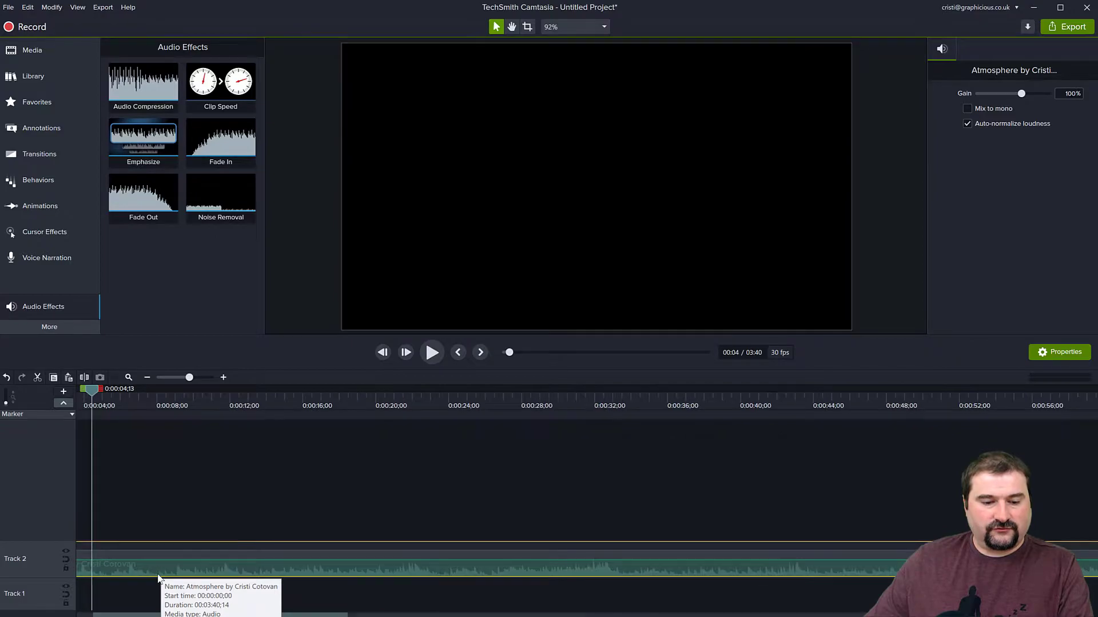
pyautogui.scroll(2, 159, 579)
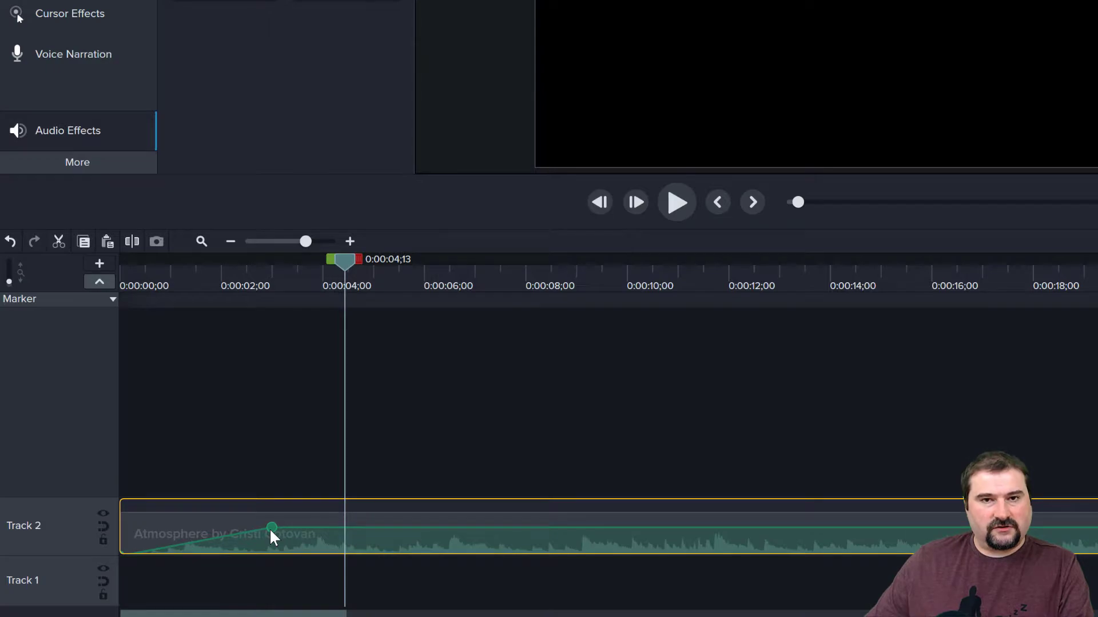
pyautogui.moveTo(342, 266); pyautogui.dragTo(109, 280)
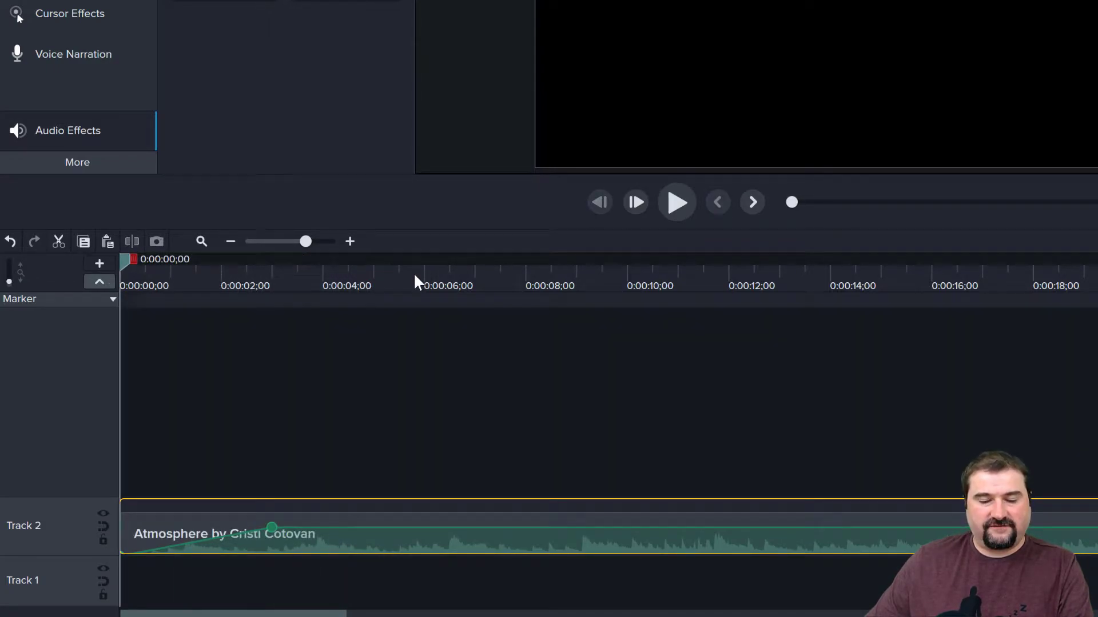
pyautogui.click(677, 203)
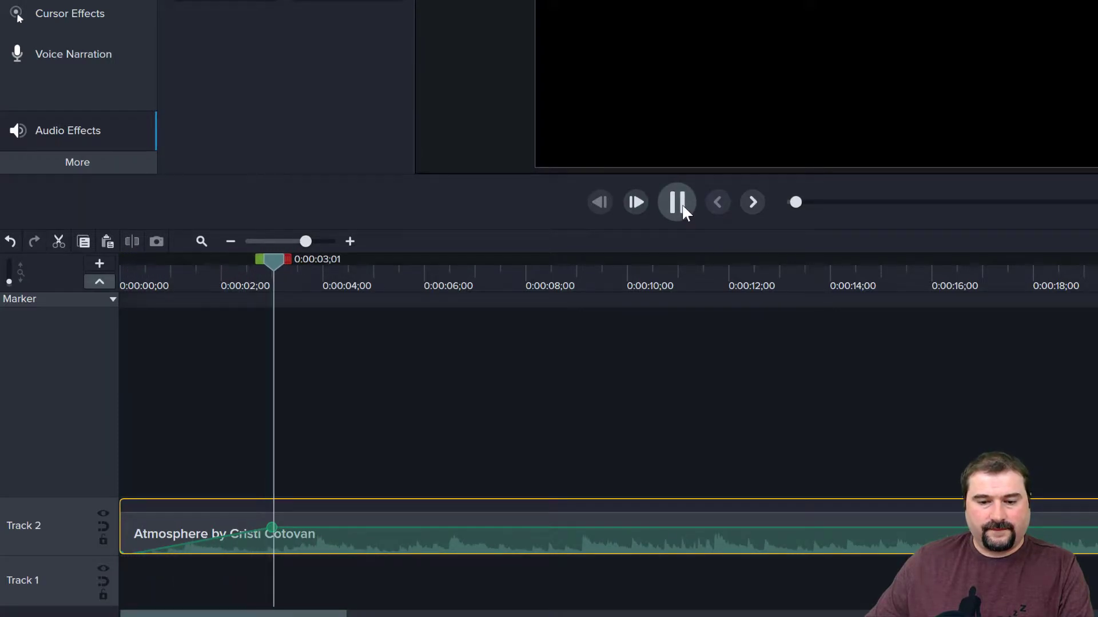
pyautogui.click(681, 204)
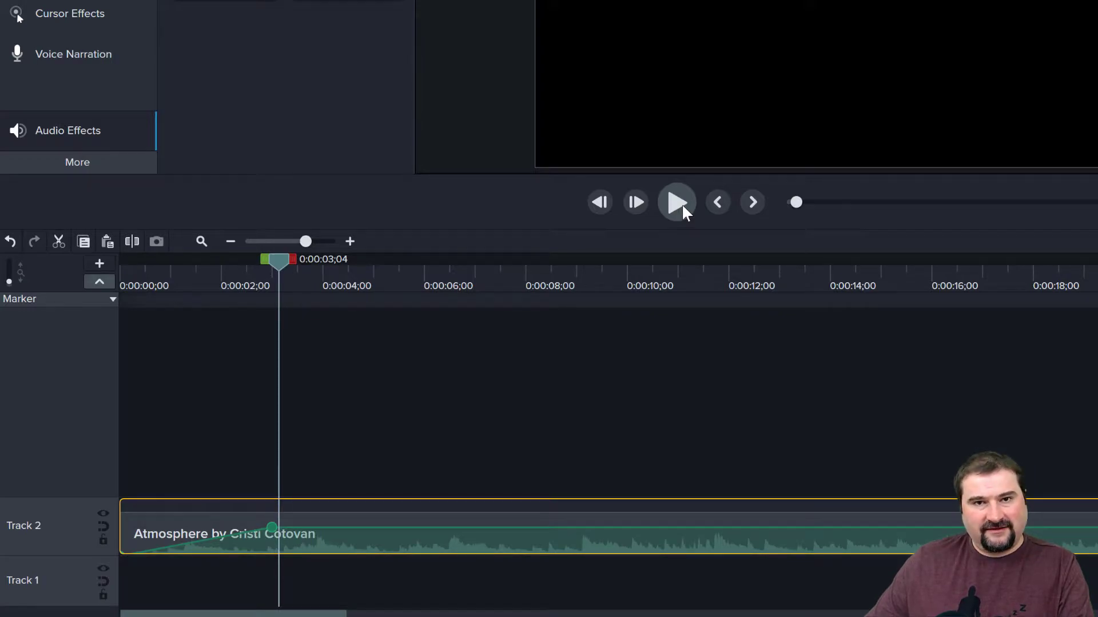
pyautogui.scroll(1, 267, 546)
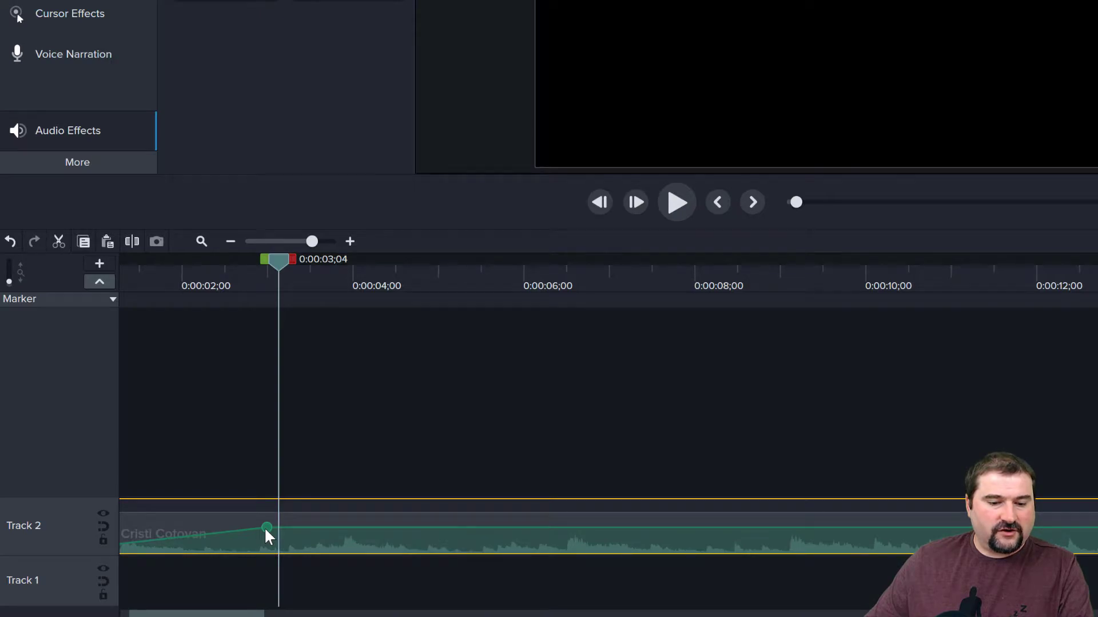
# - Pull the fade-in end point back to about one second and replay it from the clip start
pyautogui.click(265, 529)
pyautogui.hscroll(-2, 269, 530)
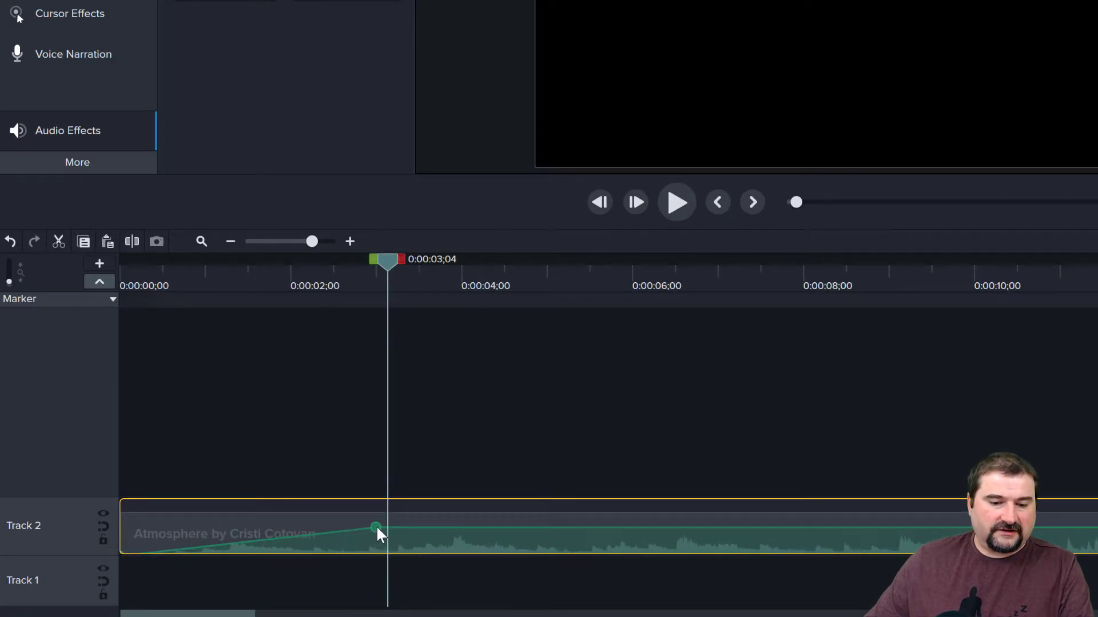
pyautogui.moveTo(376, 526); pyautogui.dragTo(219, 527)
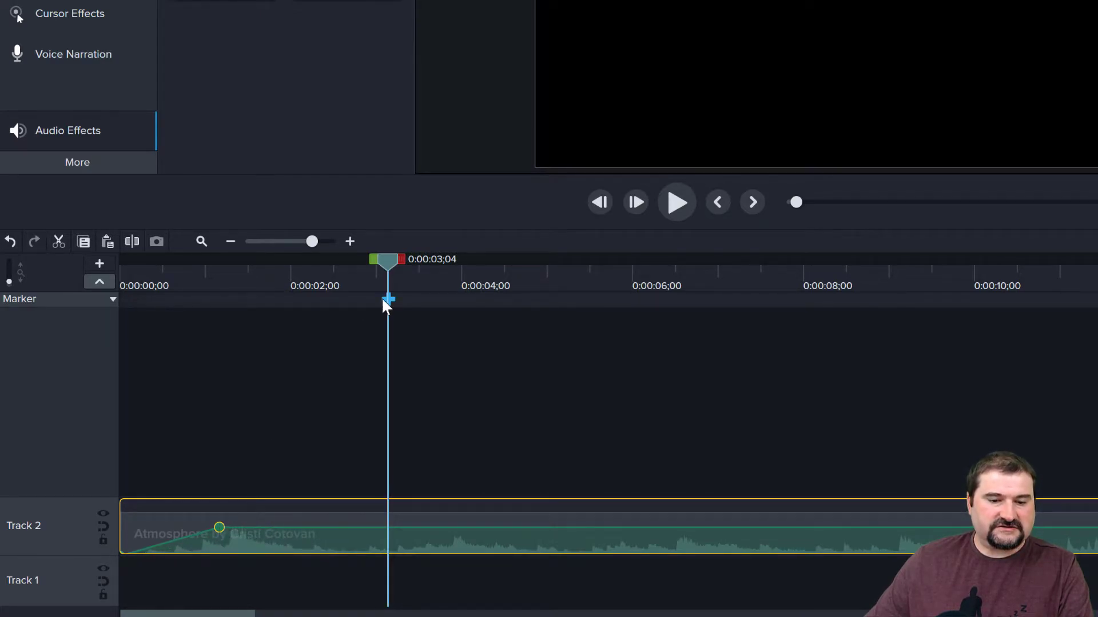
pyautogui.moveTo(383, 257); pyautogui.dragTo(94, 291)
pyautogui.press('space')
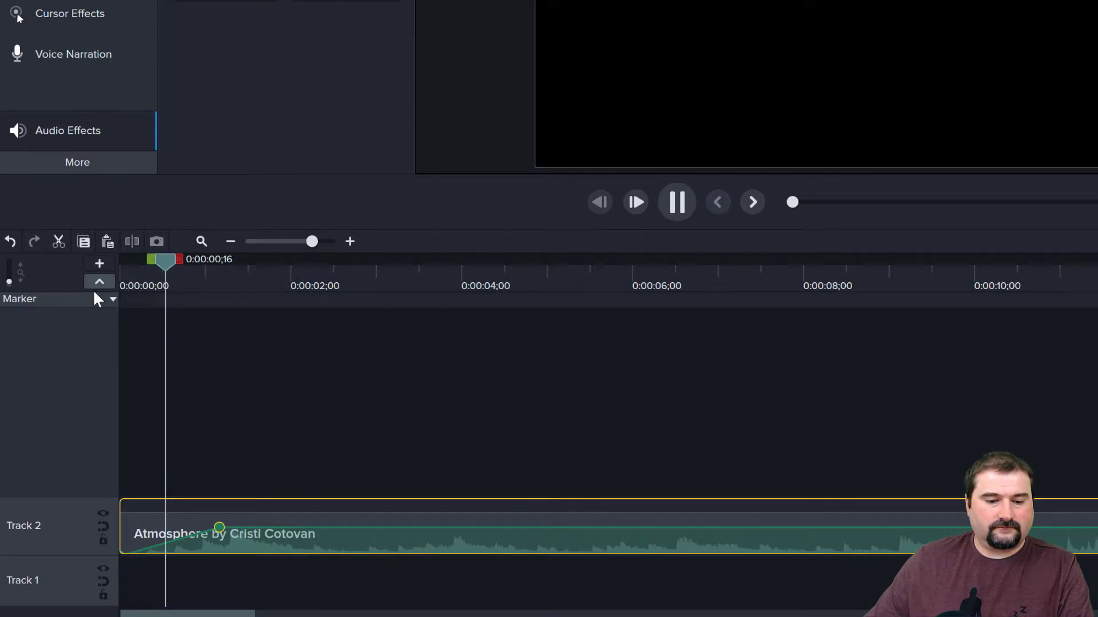
pyautogui.press('space')
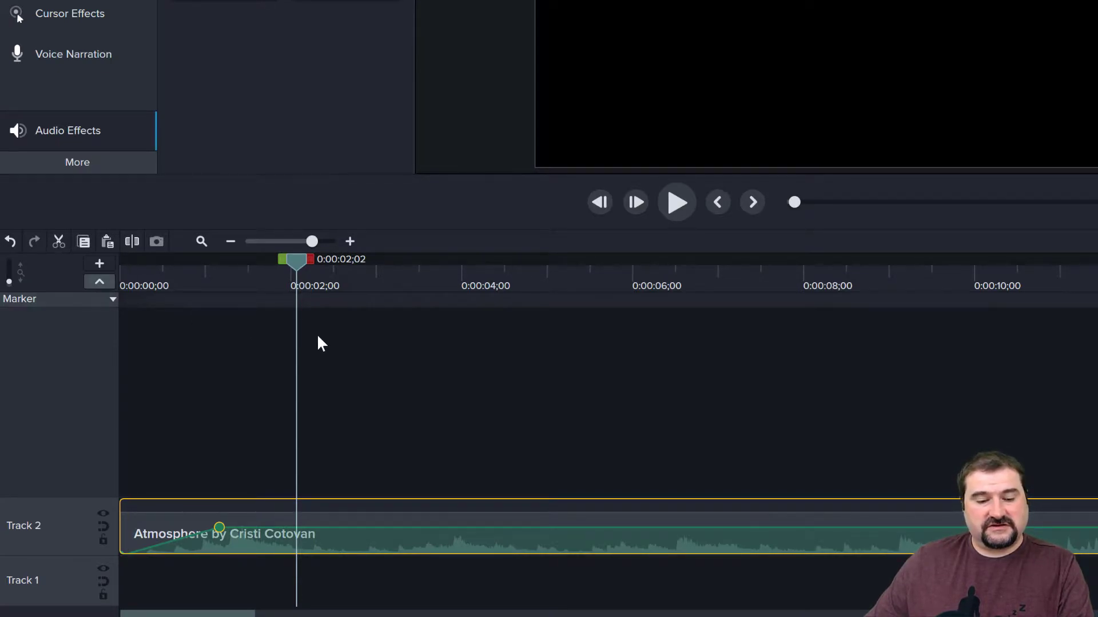
# - At the clip's end, drag the fade-out start left to around 2:49
pyautogui.scroll(-5, 900, 486)
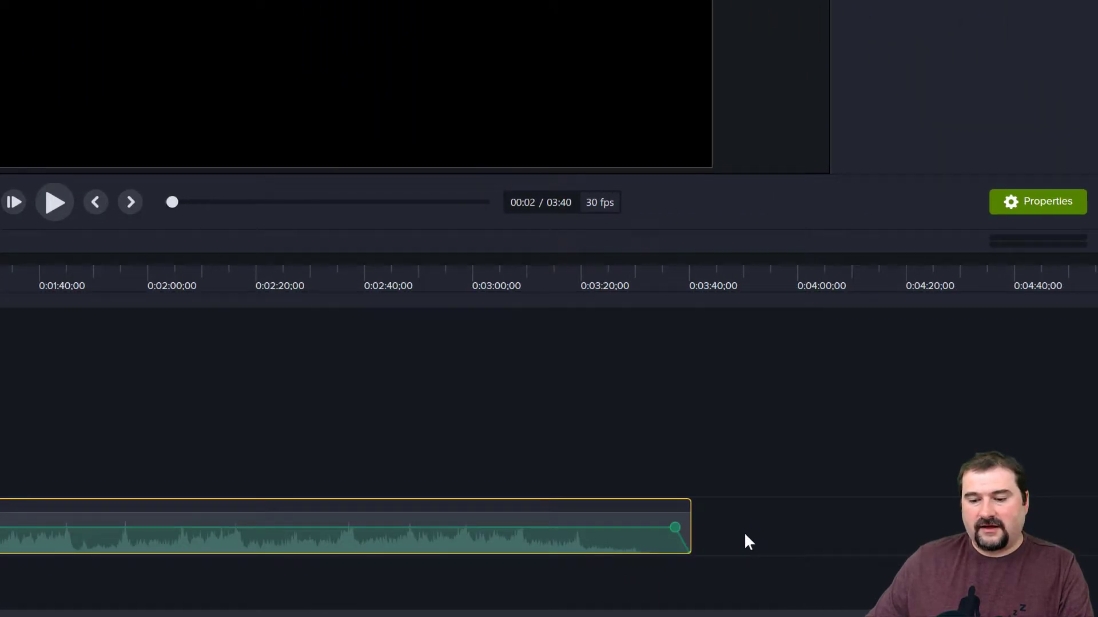
pyautogui.scroll(4, 744, 532)
pyautogui.hscroll(10, 859, 523)
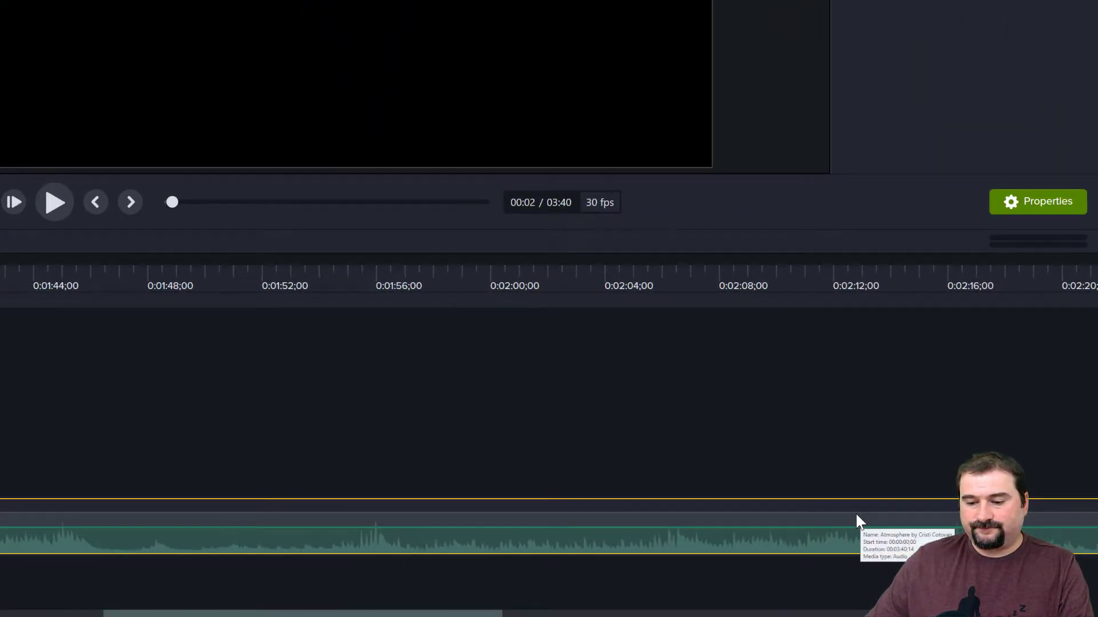
pyautogui.hscroll(2, 789, 518)
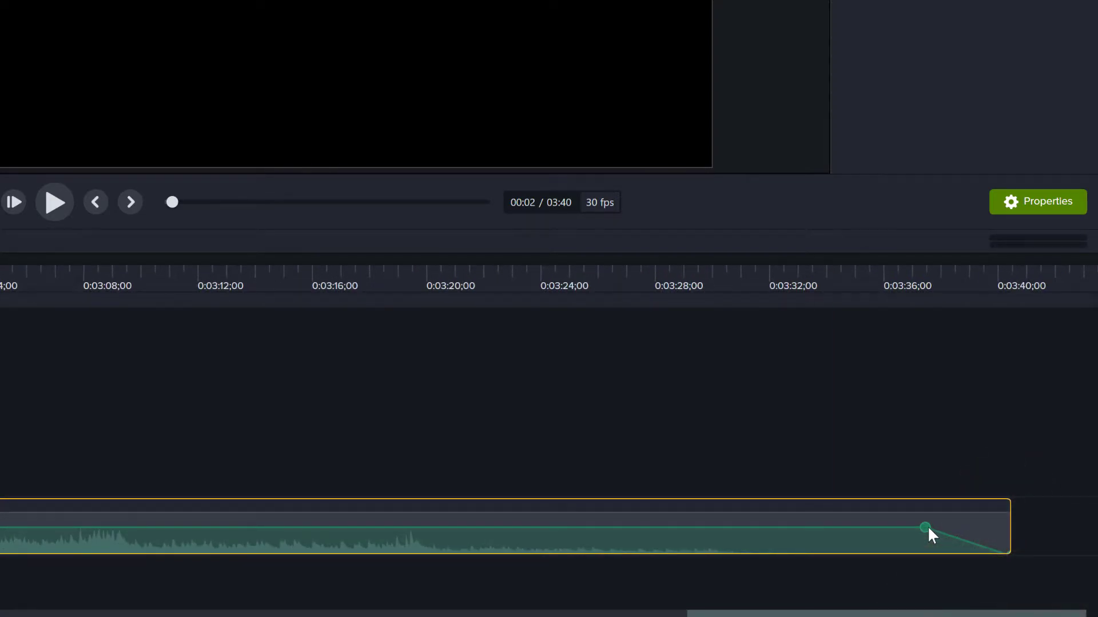
pyautogui.moveTo(924, 527); pyautogui.dragTo(127, 570)
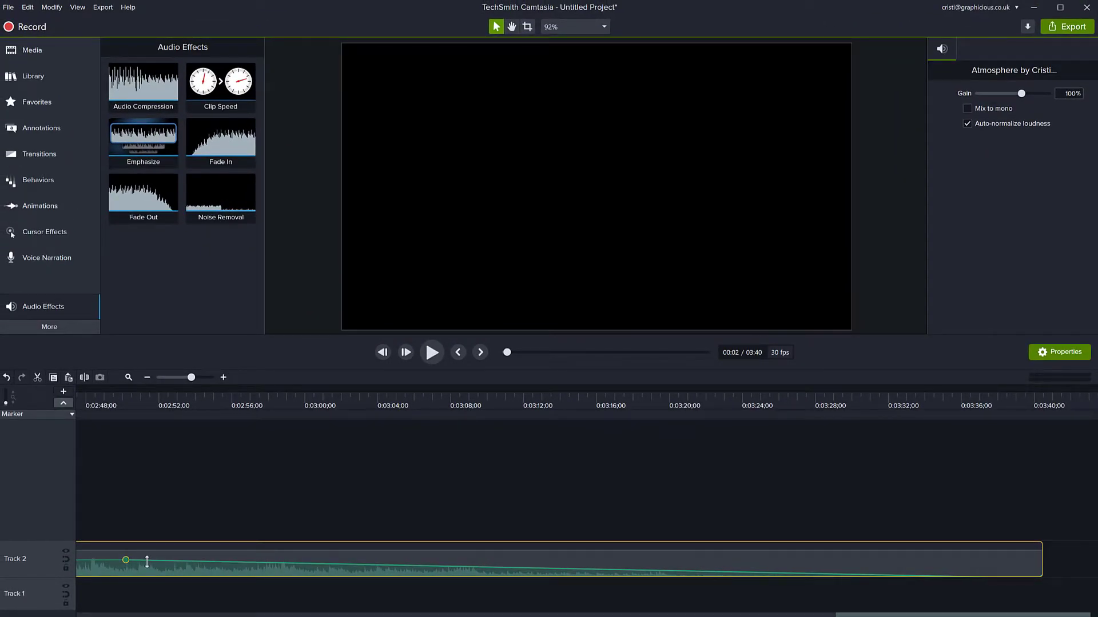
# - Play the long fade-out from about 2:48, pausing at 3:02, then zoom out over the whole clip
pyautogui.click(84, 396)
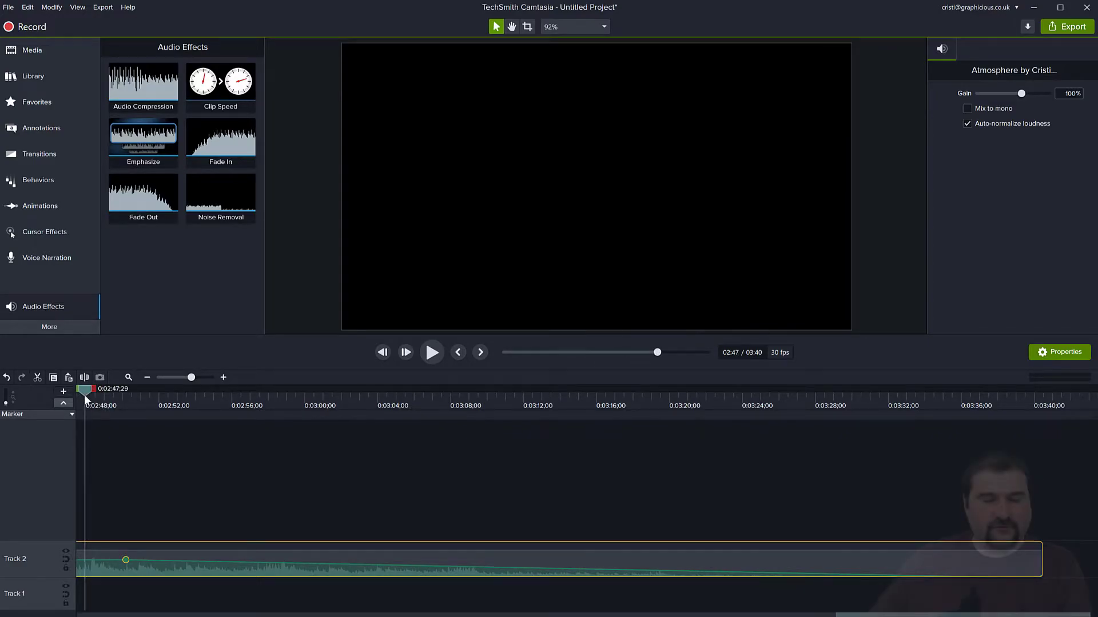
pyautogui.press('space')
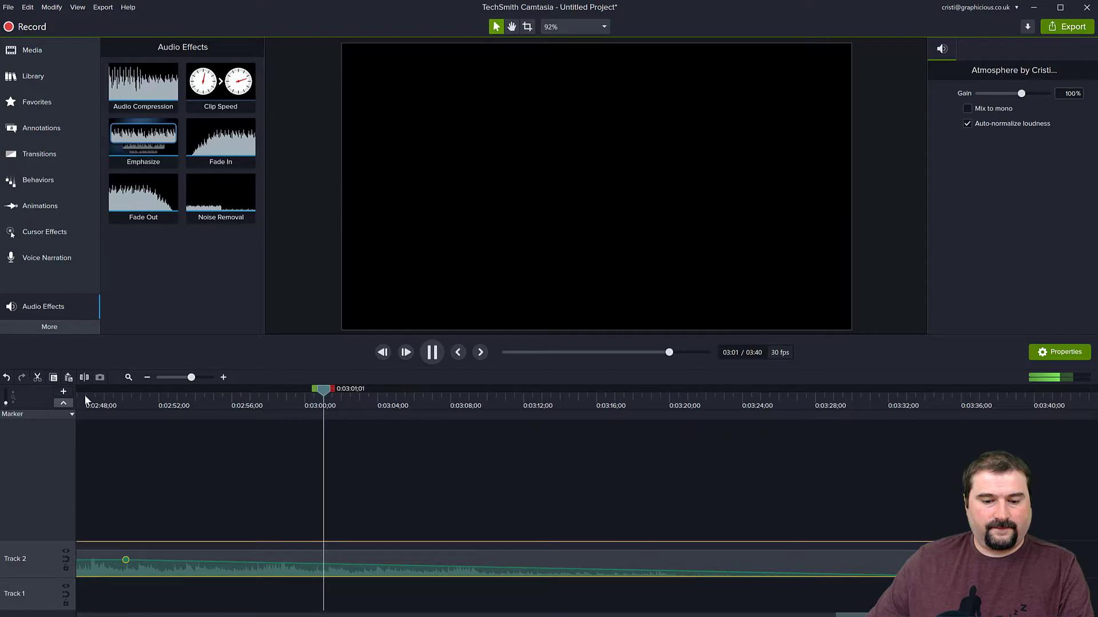
pyautogui.press('space')
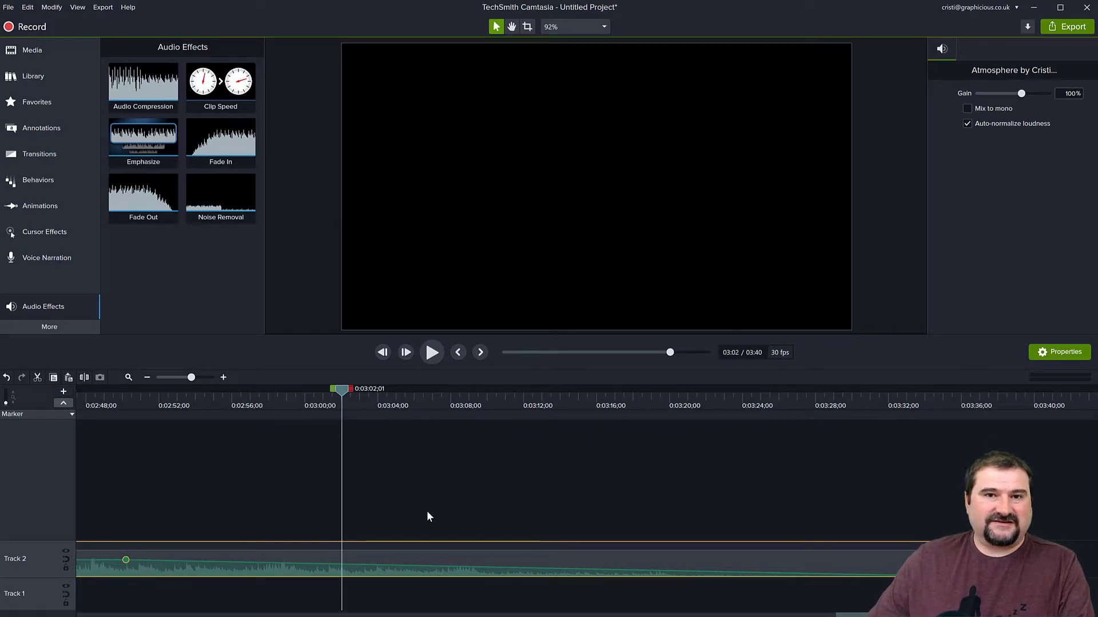
pyautogui.scroll(-3, 427, 512)
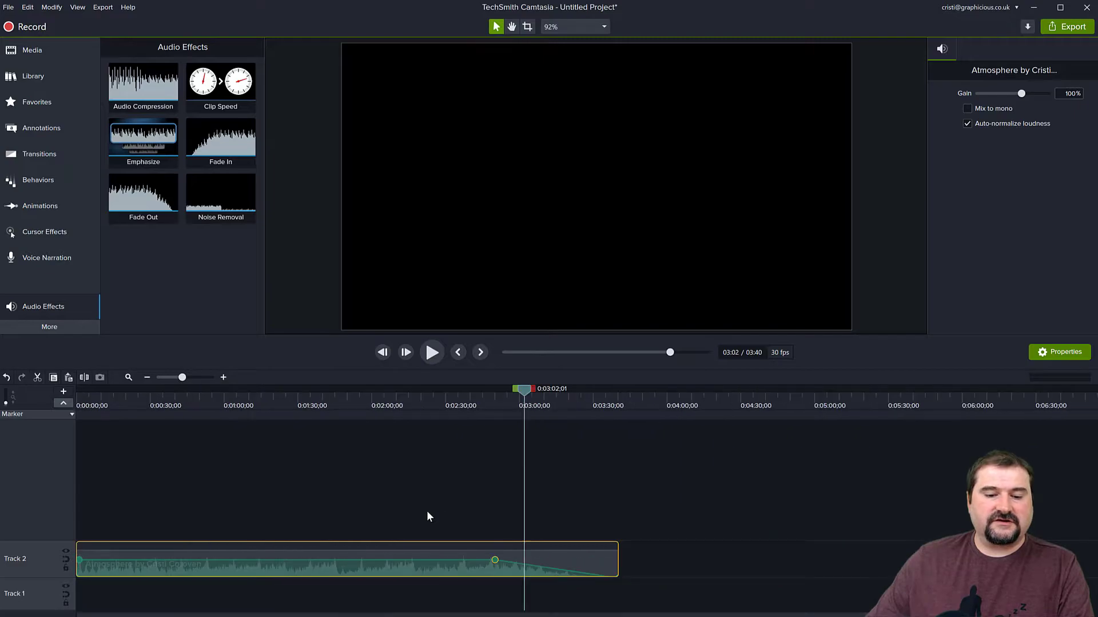
pyautogui.scroll(-1, 427, 512)
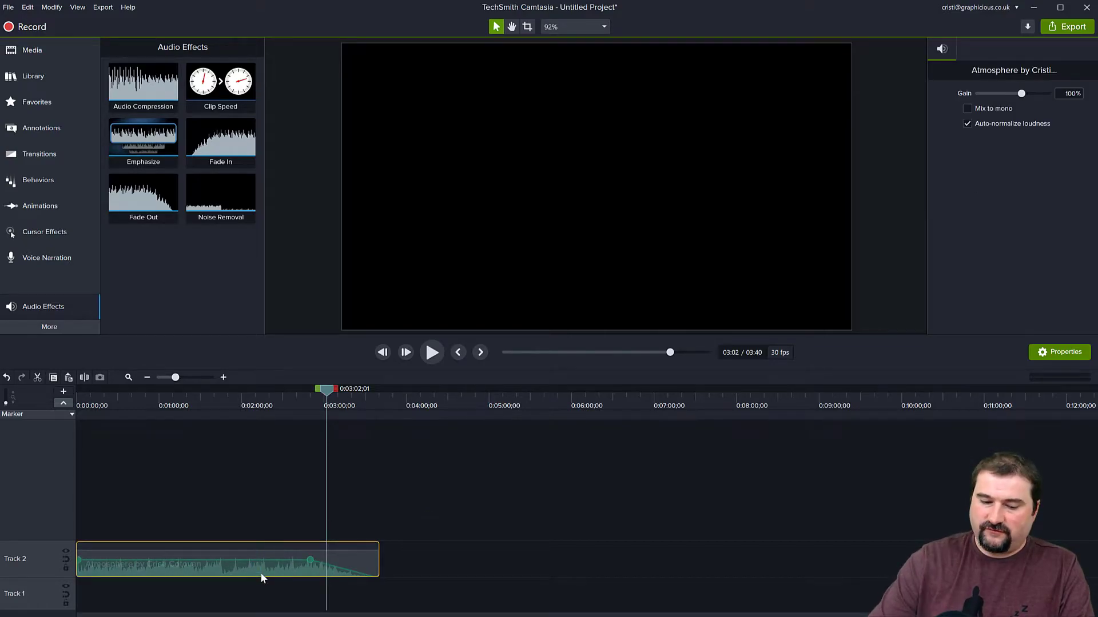
# - Delete the Track 2 clip and place a fresh Atmosphere copy from Media on Track 1 at 0:00
pyautogui.press('Delete')
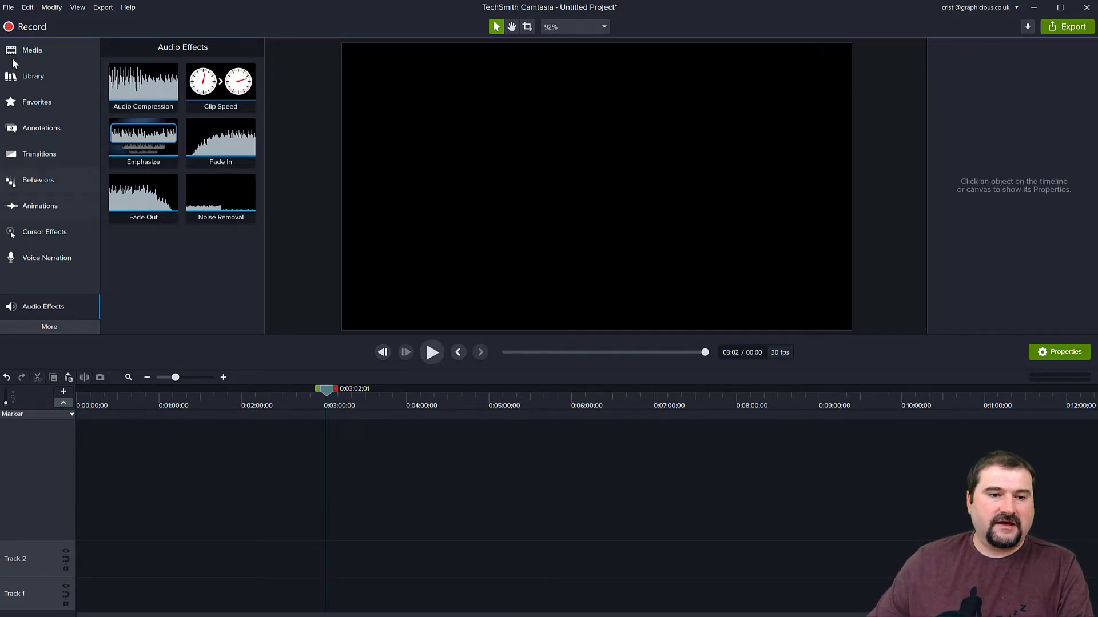
pyautogui.click(28, 50)
pyautogui.moveTo(136, 122); pyautogui.dragTo(72, 587)
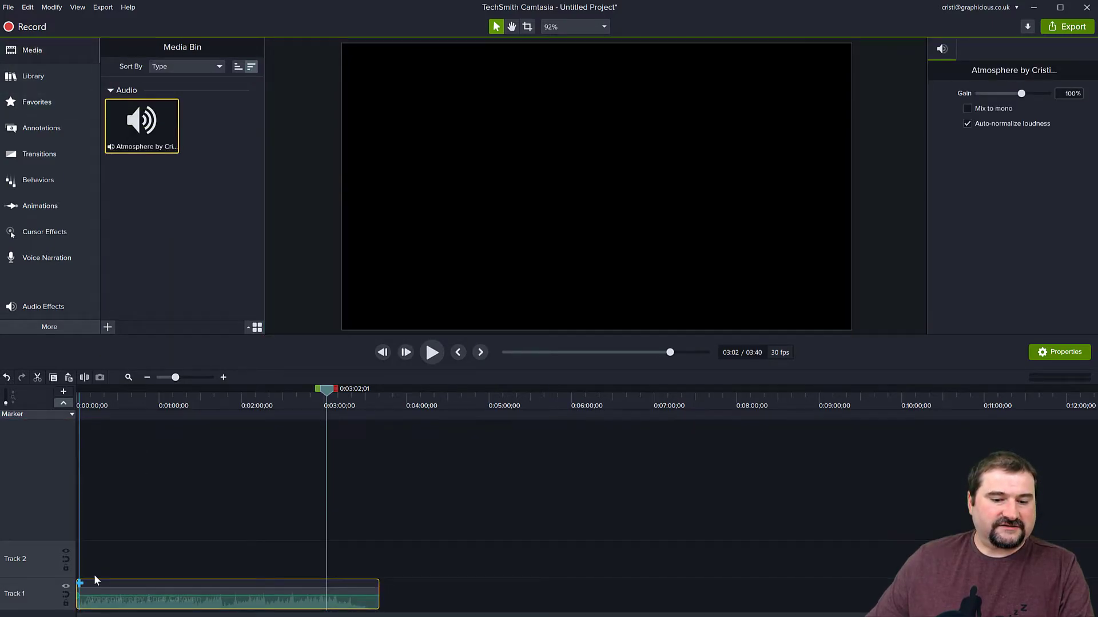
pyautogui.scroll(3, 154, 555)
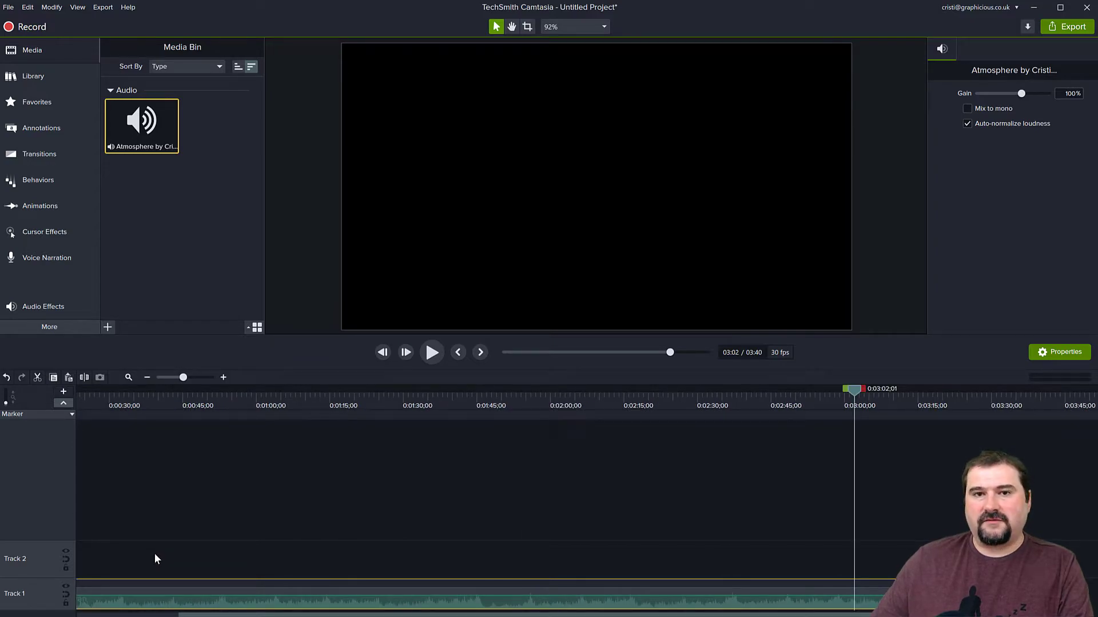
pyautogui.hscroll(-2, 140, 550)
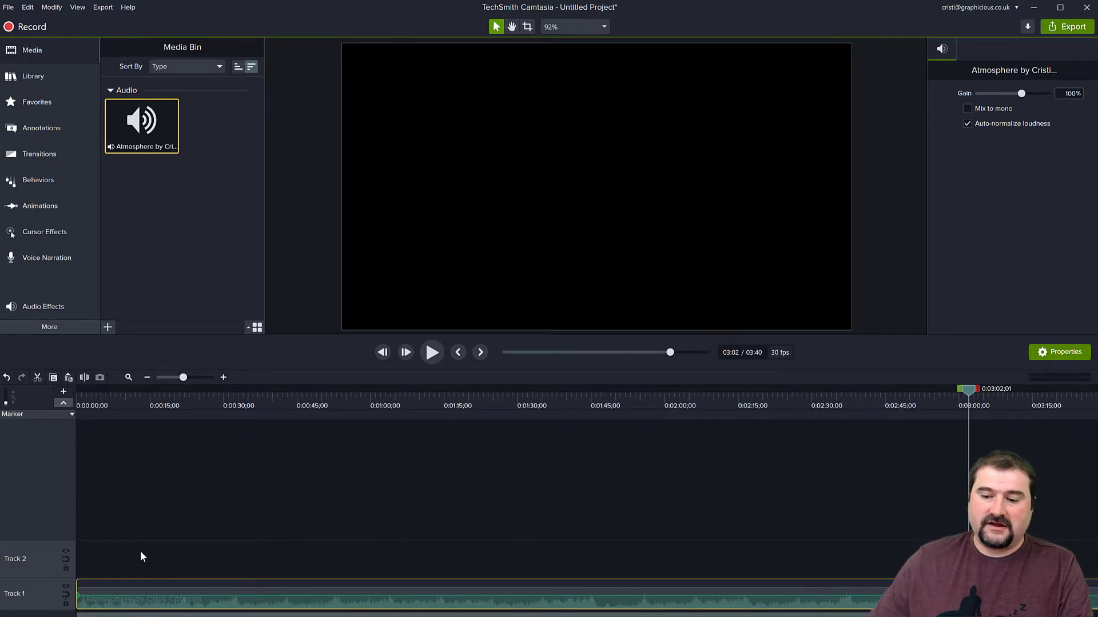
pyautogui.scroll(2, 143, 548)
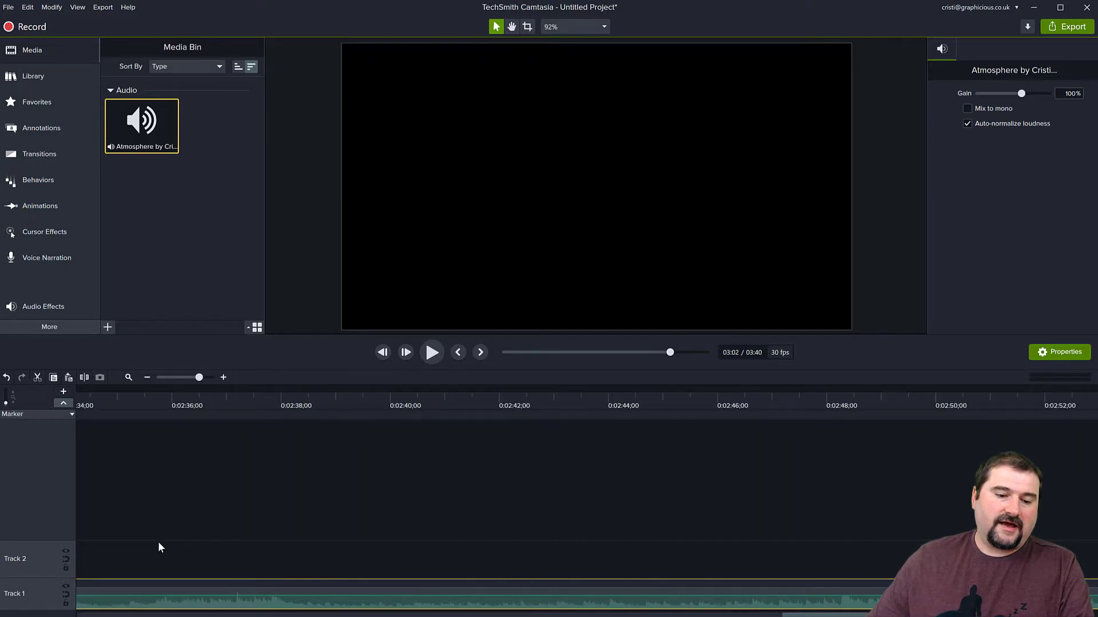
pyautogui.hscroll(-10, 159, 548)
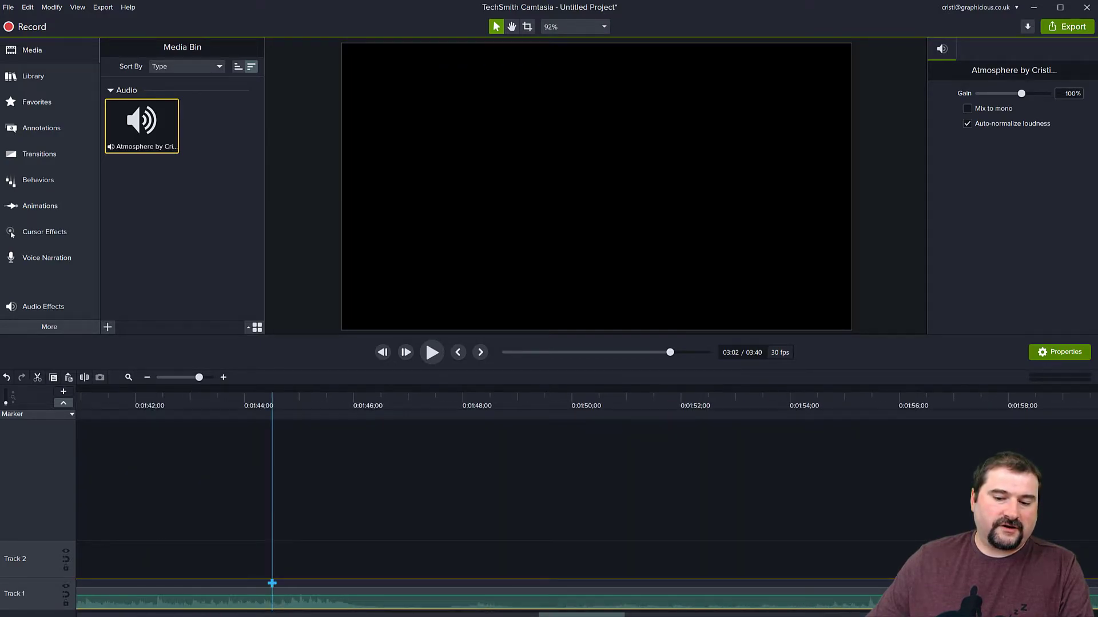
pyautogui.hscroll(-20, 159, 548)
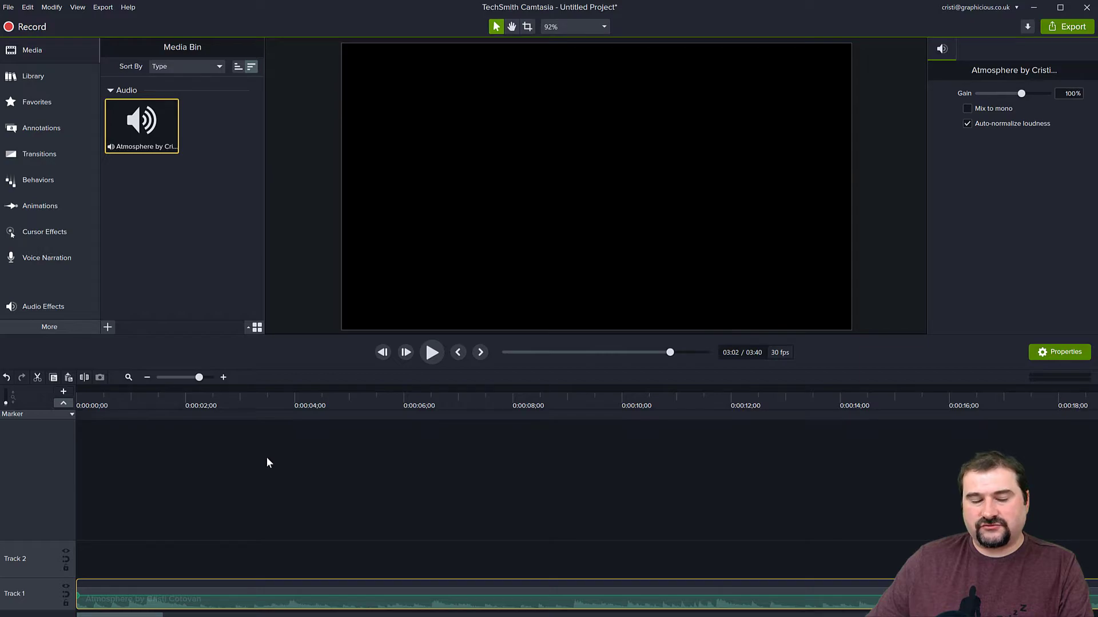
# - Enlarge Track 1, add a volume point at about one second, and drop the start point to silence
pyautogui.moveTo(41, 579); pyautogui.dragTo(46, 470)
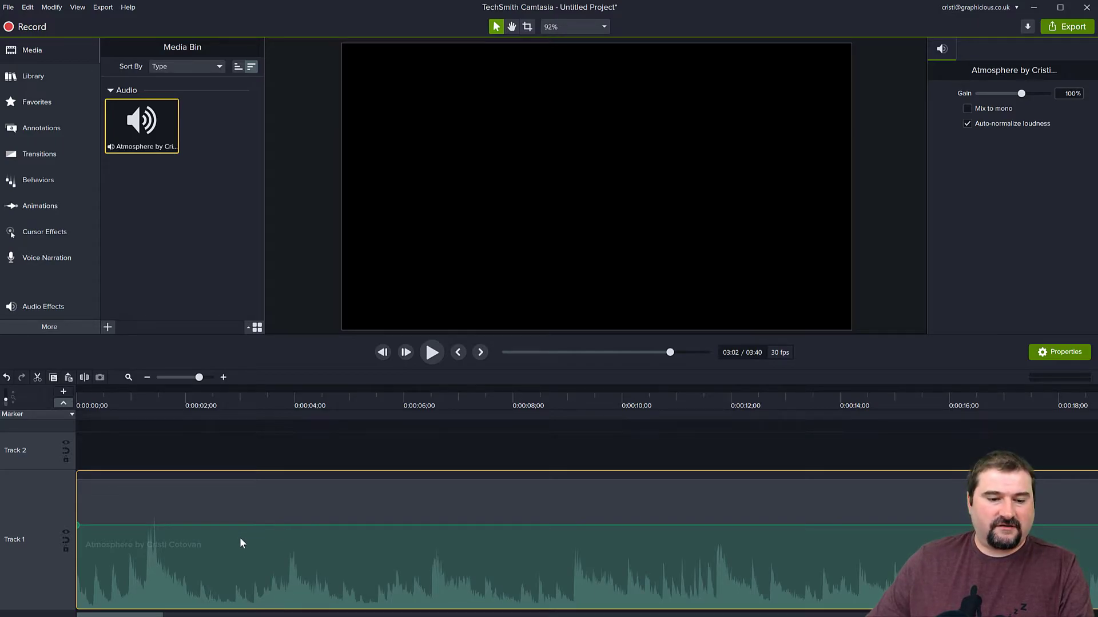
pyautogui.doubleClick(143, 525)
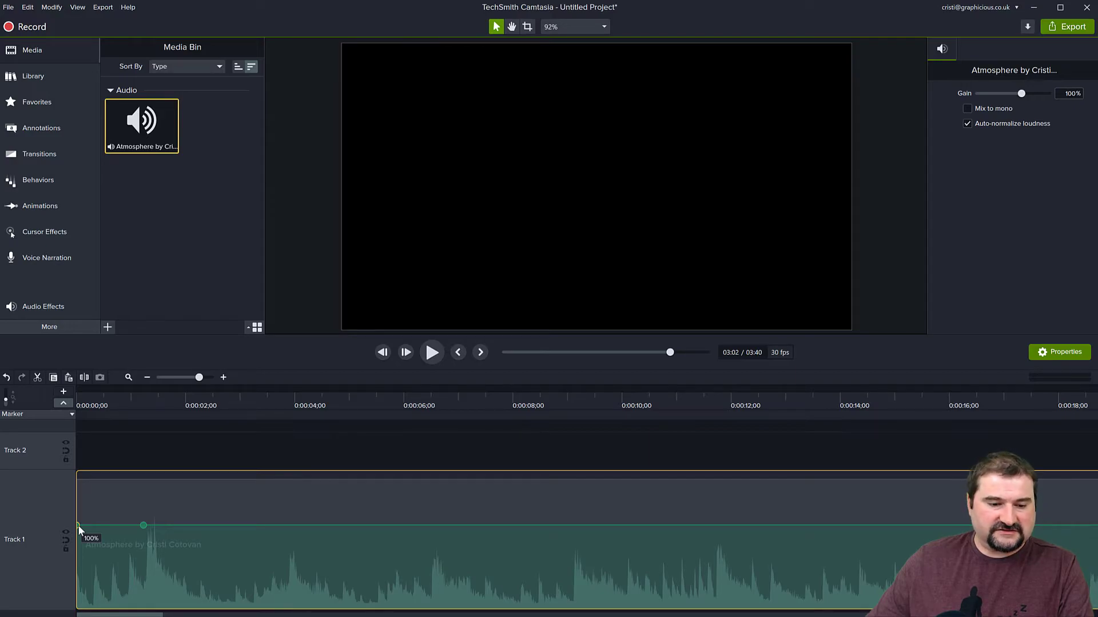
pyautogui.moveTo(78, 525); pyautogui.dragTo(64, 616)
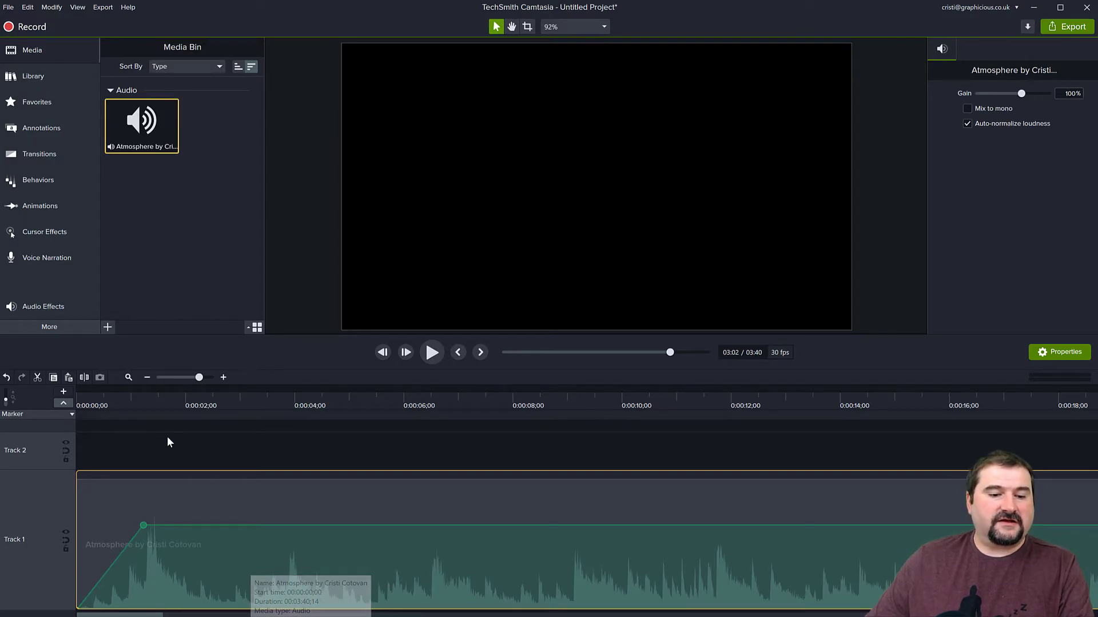
pyautogui.hotkey('ctrl', 'Home')
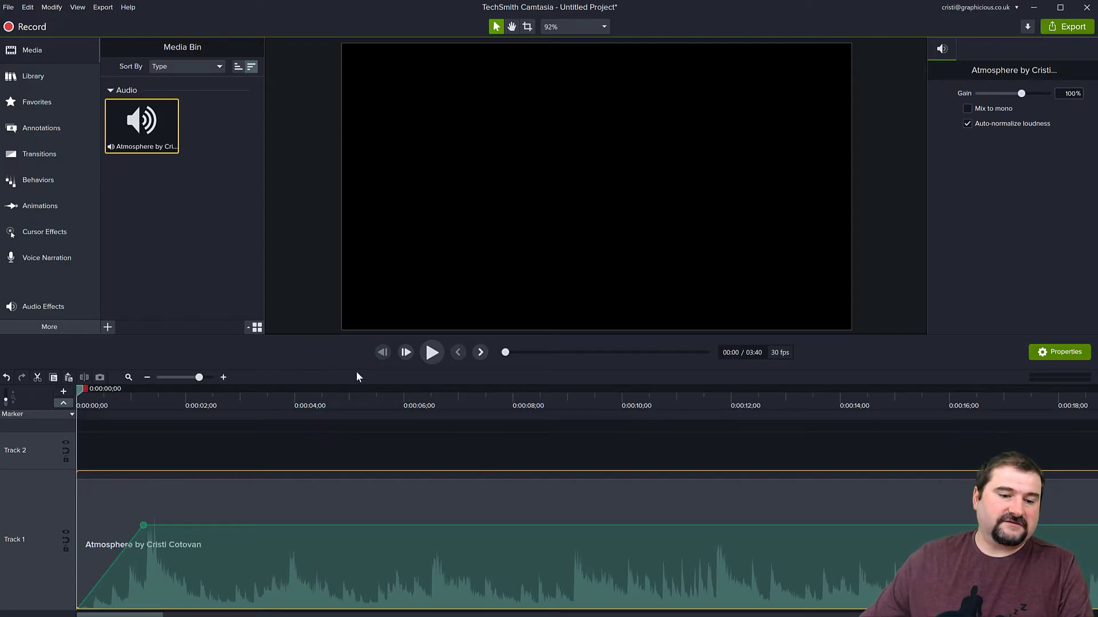
pyautogui.press('space')
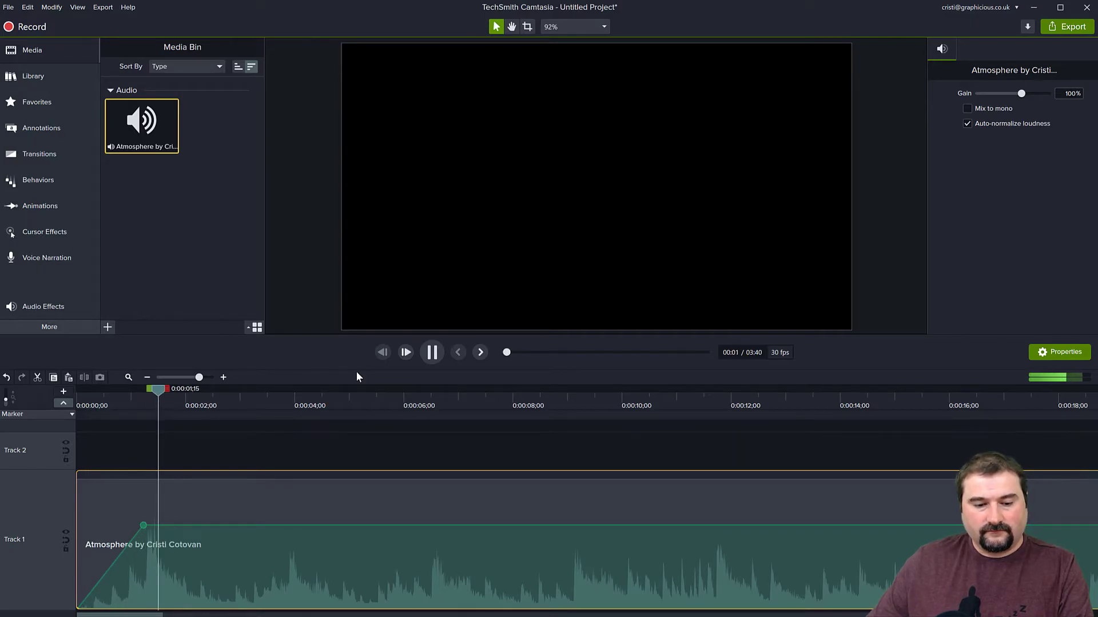
pyautogui.press('space')
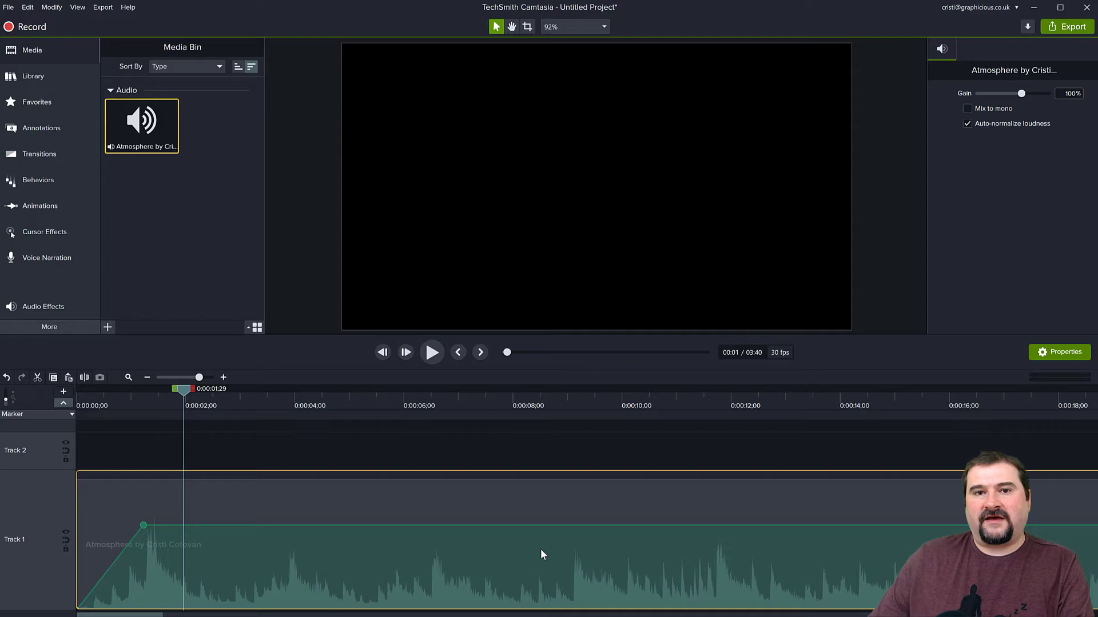
pyautogui.scroll(-3, 591, 550)
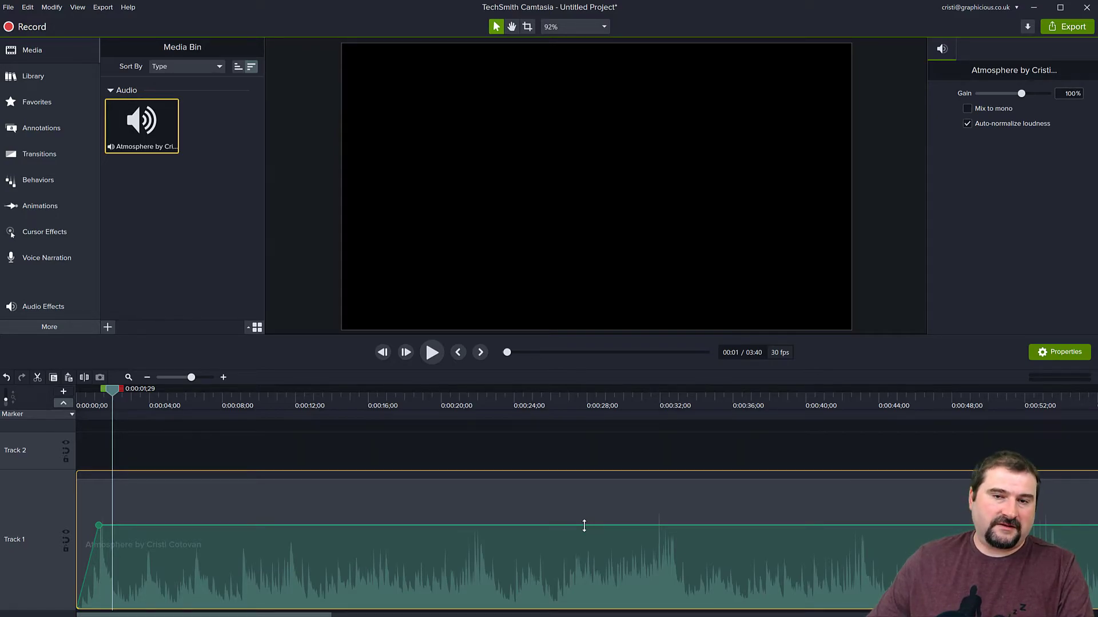
# - Add volume points near 0:23 and pull one down to begin the dip
pyautogui.click(494, 526)
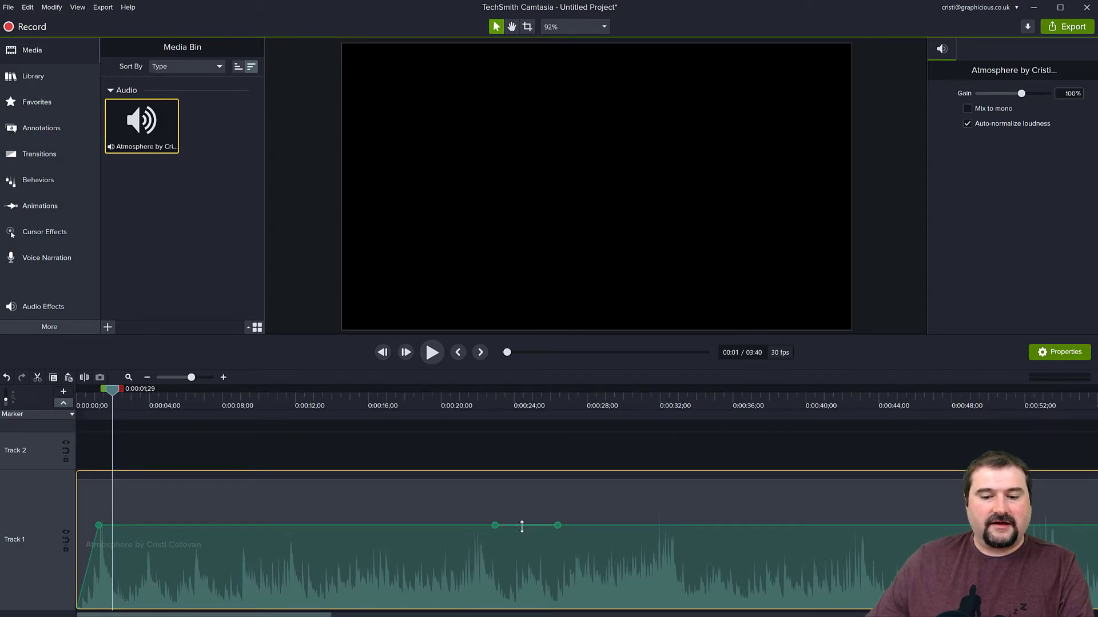
pyautogui.scroll(3, 658, 557)
pyautogui.scroll(-5, 689, 559)
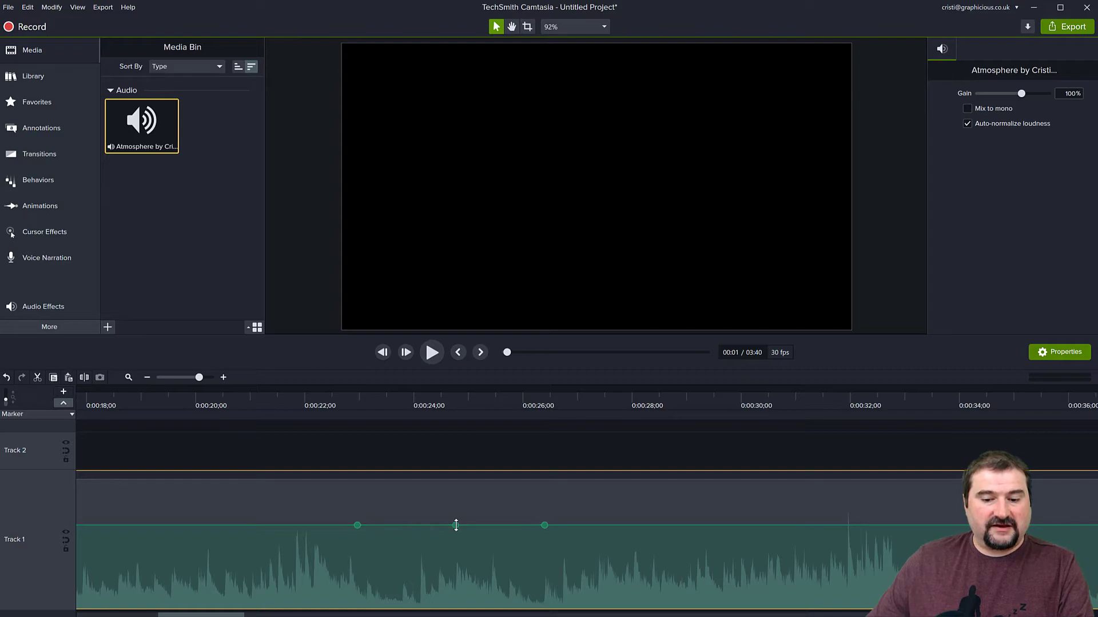
pyautogui.moveTo(456, 525); pyautogui.dragTo(390, 609)
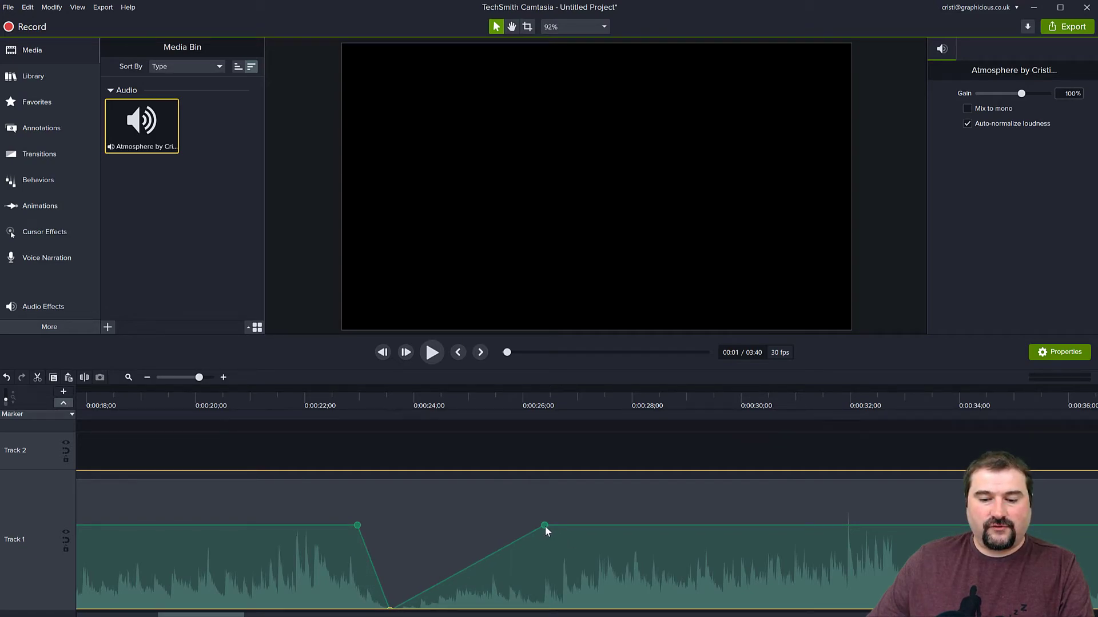
# - Widen the dip, drop its middle to silence, and restore full volume steeply by about 0:31
pyautogui.moveTo(545, 525); pyautogui.dragTo(833, 526)
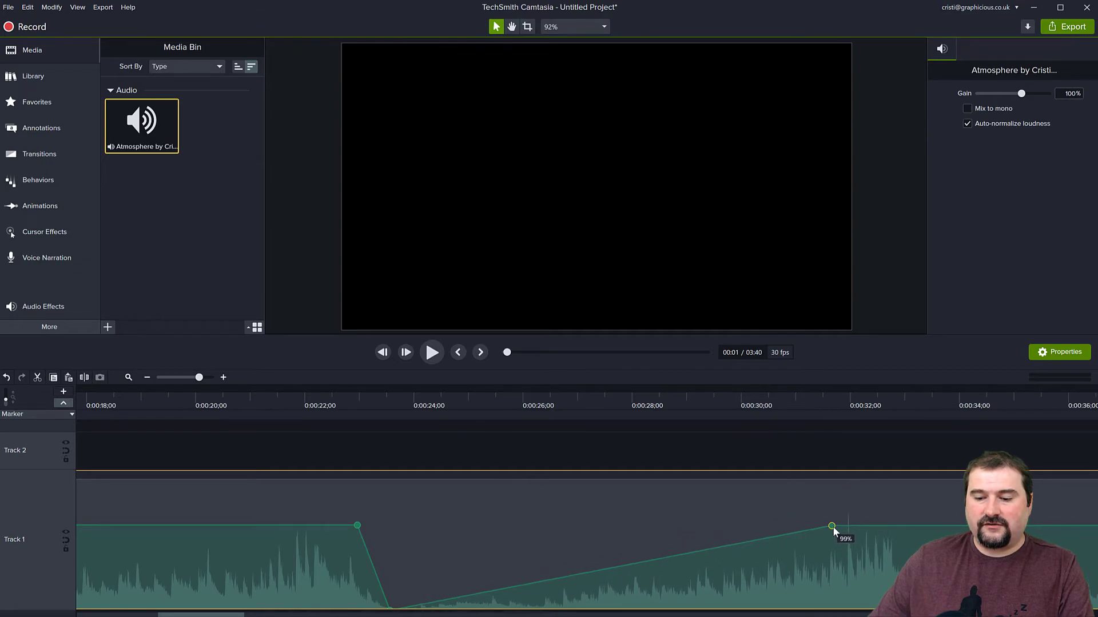
pyautogui.click(697, 551)
pyautogui.moveTo(697, 557); pyautogui.dragTo(698, 608)
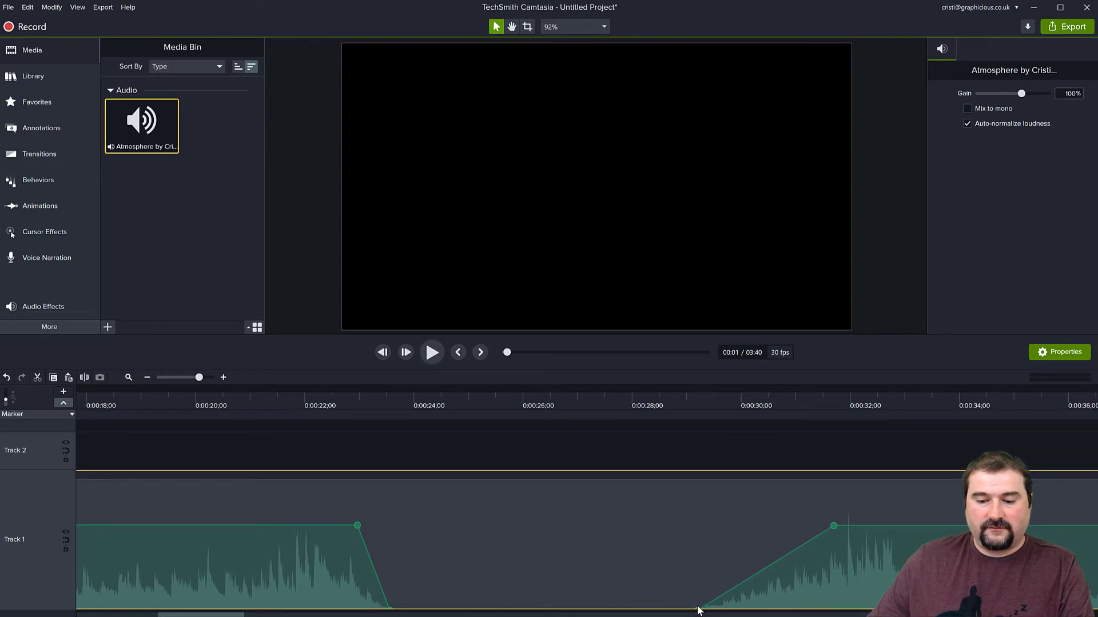
pyautogui.moveTo(697, 608); pyautogui.dragTo(765, 611)
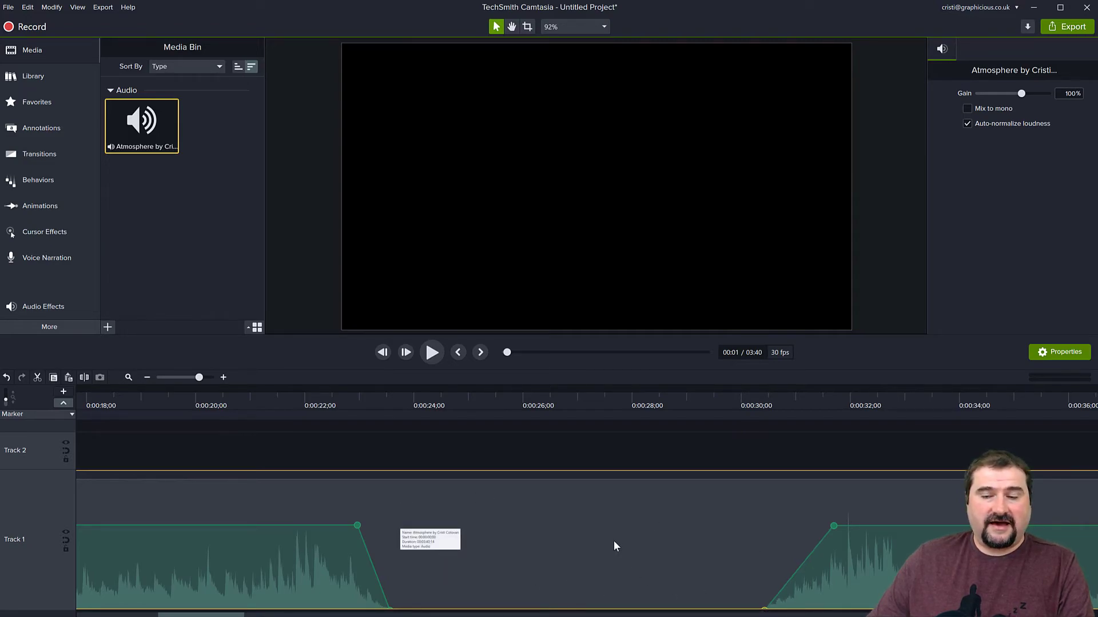
pyautogui.moveTo(833, 527); pyautogui.dragTo(816, 530)
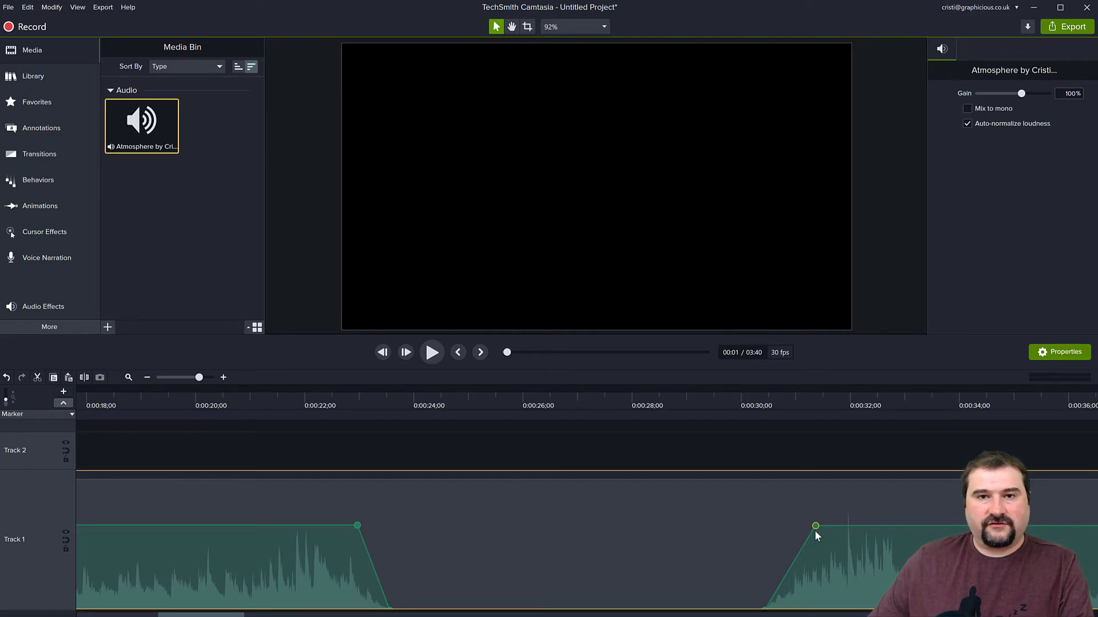
pyautogui.click(287, 397)
pyautogui.press('space')
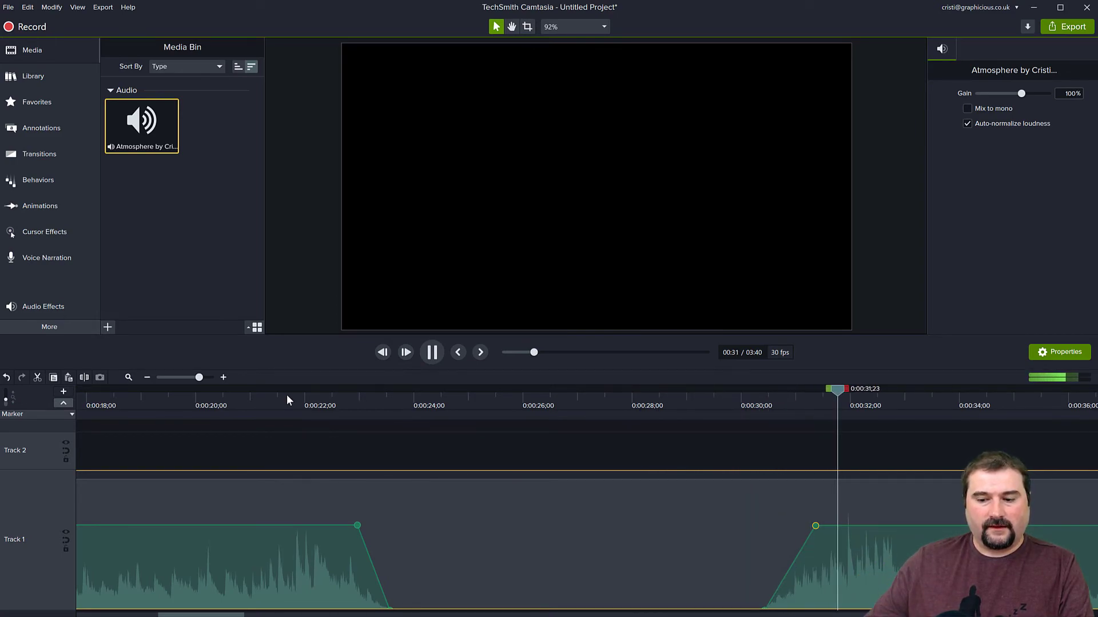
pyautogui.press('space')
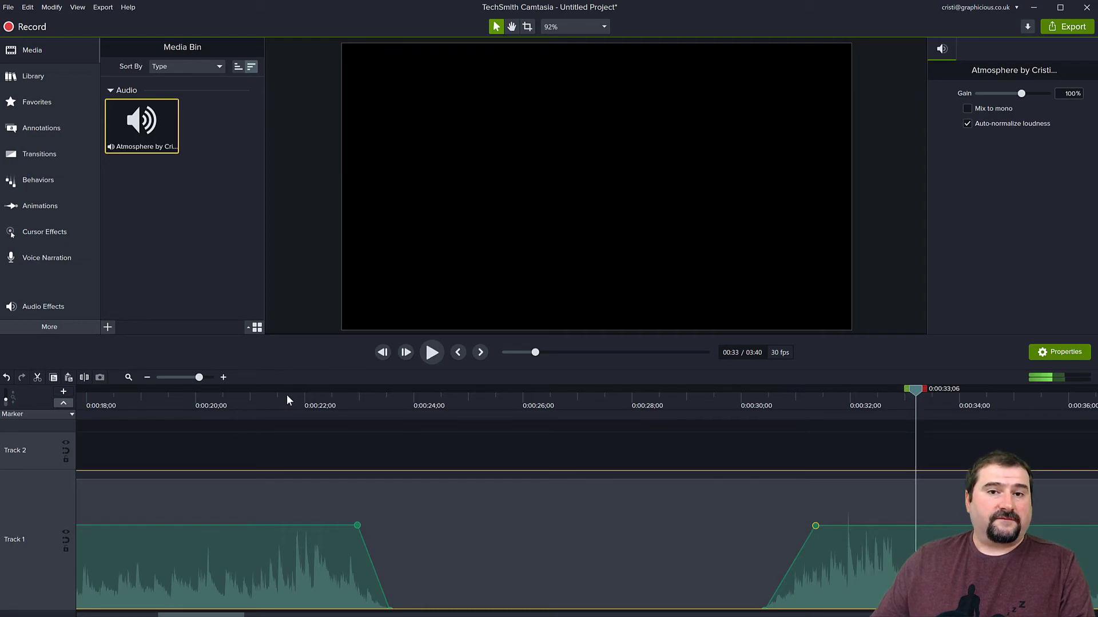